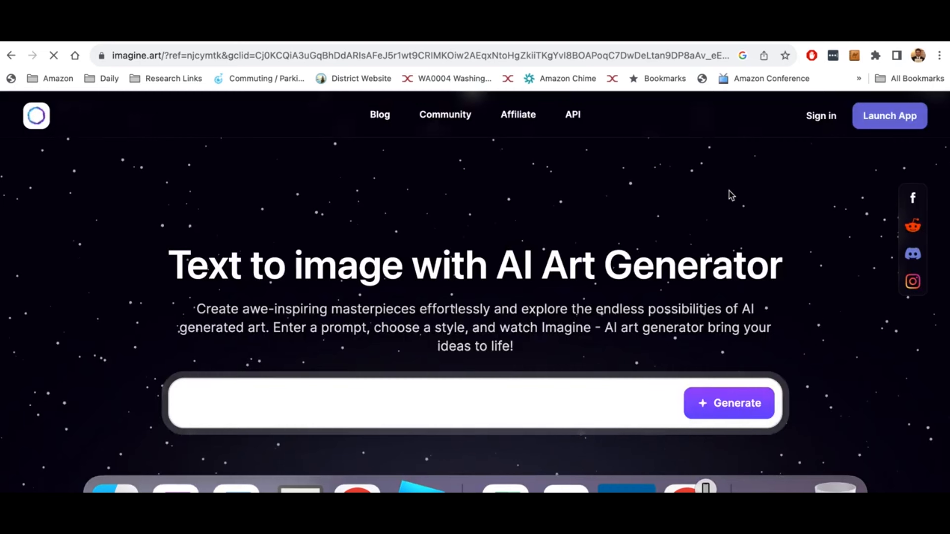
Sign in to the Imagine site and open the Text to Image art generator.
{"action": "left_click", "coordinate": [807, 128]}
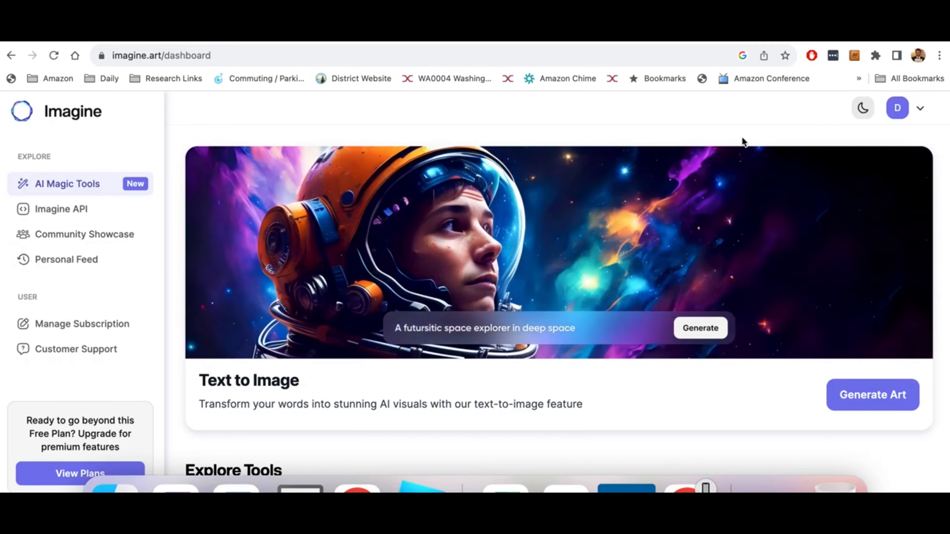
{"action": "scroll", "coordinate": [660, 166], "scroll_direction": "down", "scroll_amount": 3}
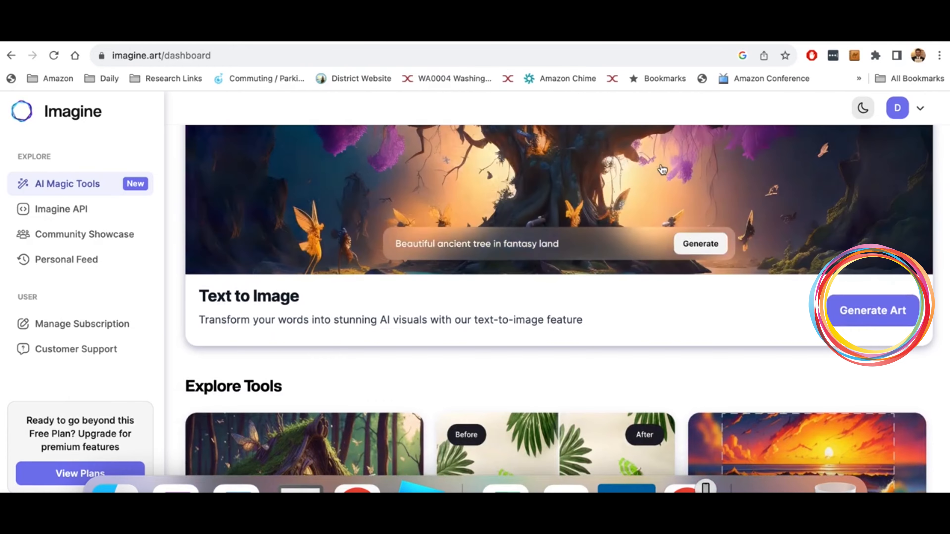
{"action": "left_click", "coordinate": [872, 313]}
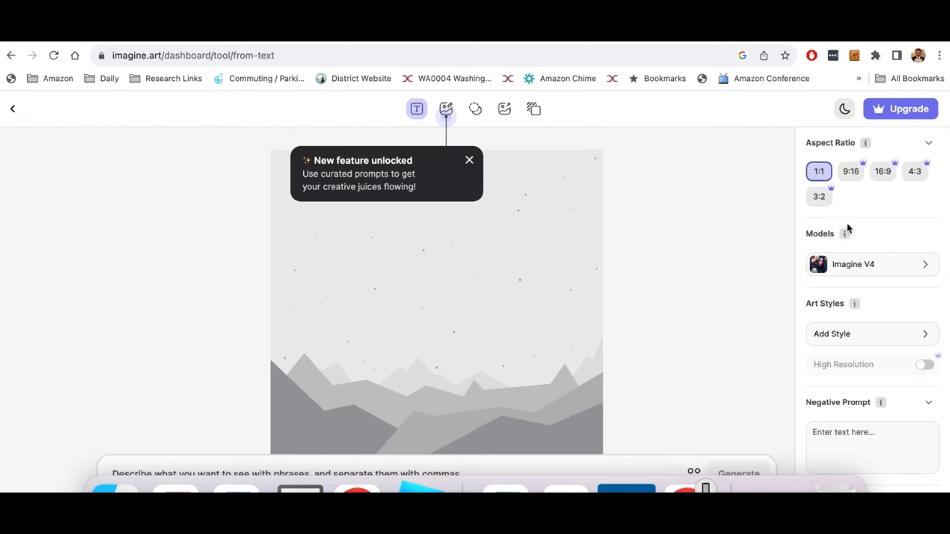
Look over the available models and styles, and set the art style to Disney.
{"action": "left_click", "coordinate": [859, 273]}
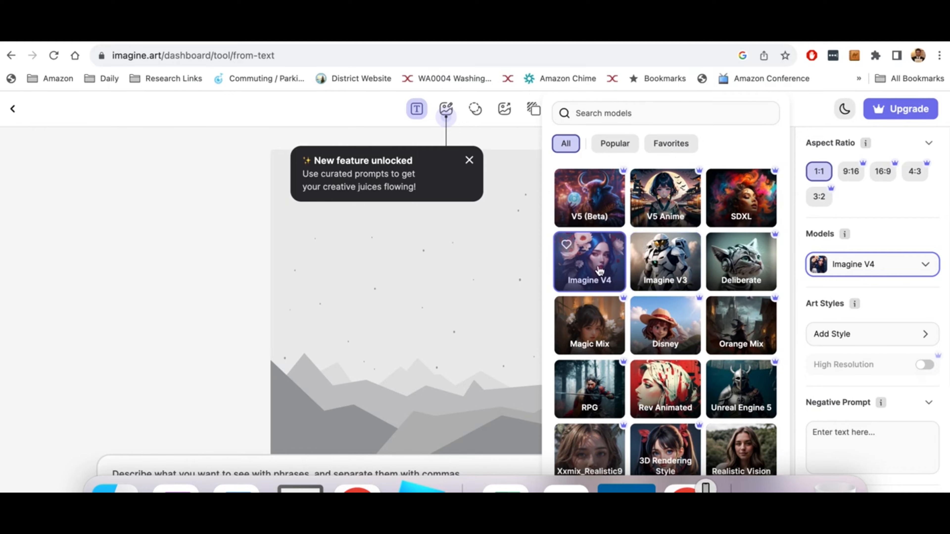
{"action": "left_click", "coordinate": [852, 335]}
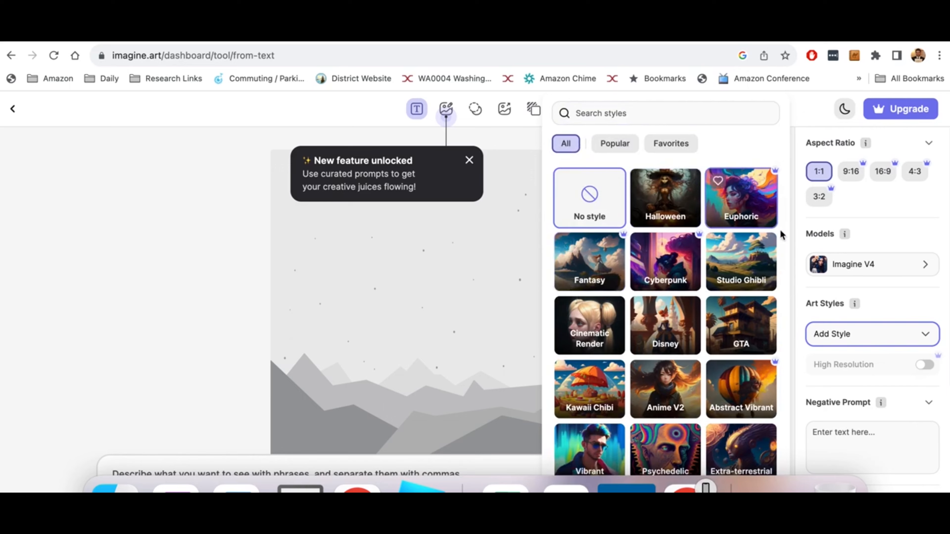
{"action": "left_click", "coordinate": [669, 332]}
{"action": "scroll", "coordinate": [670, 331], "scroll_direction": "down", "scroll_amount": 1}
{"action": "scroll", "coordinate": [670, 331], "scroll_direction": "down", "scroll_amount": 20}
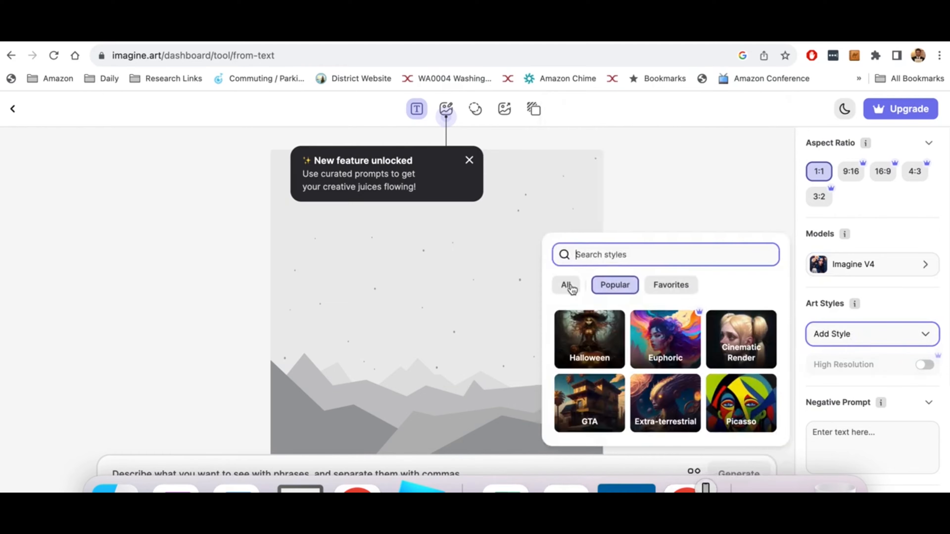
{"action": "left_click", "coordinate": [567, 286]}
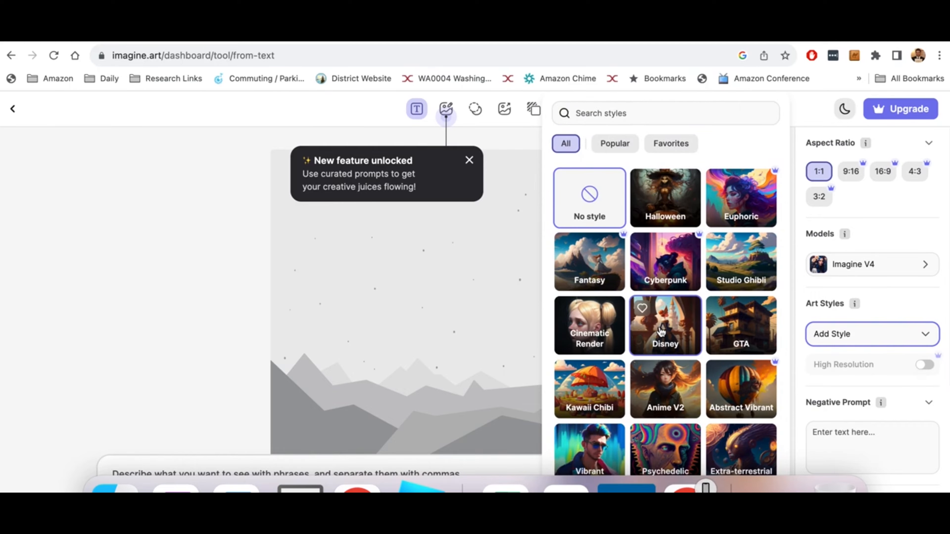
{"action": "left_click", "coordinate": [669, 332]}
Examine the remaining art styles and the Negative Prompt, CFG Scale, Step Scale and Seed settings.
{"action": "scroll", "coordinate": [703, 344], "scroll_direction": "down", "scroll_amount": 6}
{"action": "scroll", "coordinate": [739, 362], "scroll_direction": "down", "scroll_amount": 15}
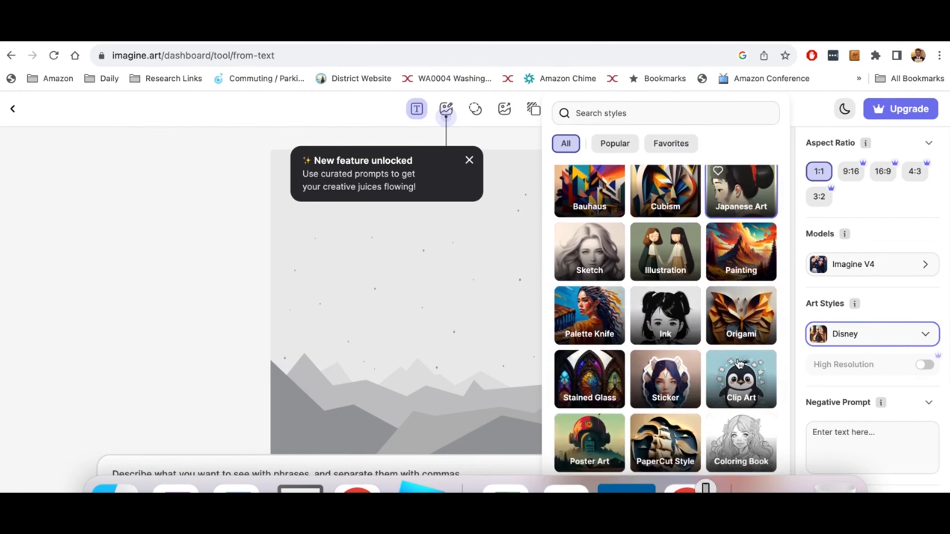
{"action": "scroll", "coordinate": [746, 470], "scroll_direction": "down", "scroll_amount": 12}
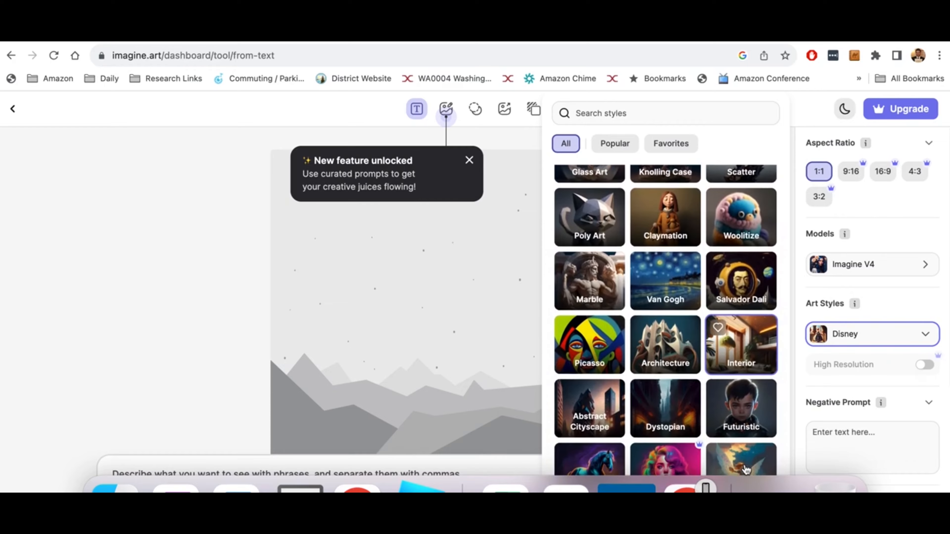
{"action": "scroll", "coordinate": [746, 469], "scroll_direction": "down", "scroll_amount": 1}
{"action": "scroll", "coordinate": [742, 469], "scroll_direction": "up", "scroll_amount": 3}
{"action": "scroll", "coordinate": [872, 364], "scroll_direction": "down", "scroll_amount": 4}
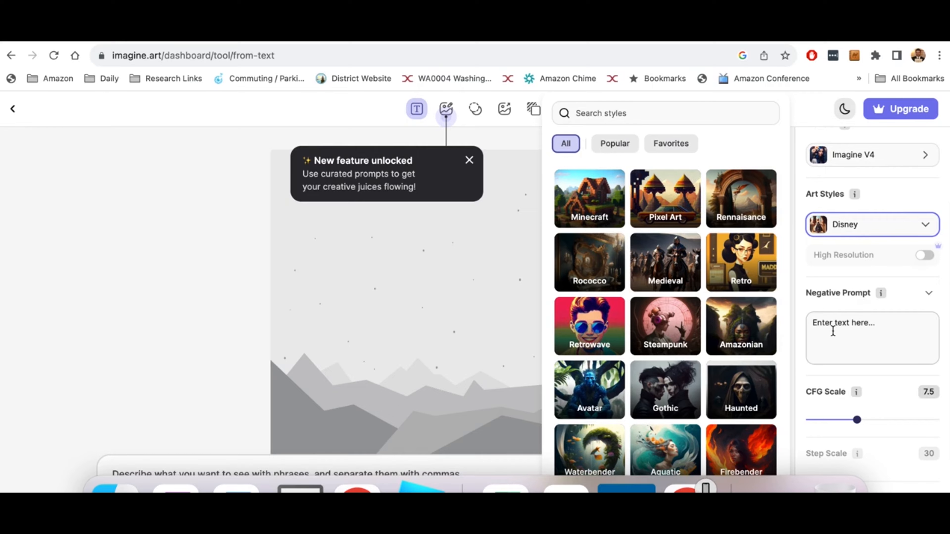
{"action": "scroll", "coordinate": [833, 331], "scroll_direction": "down", "scroll_amount": 3}
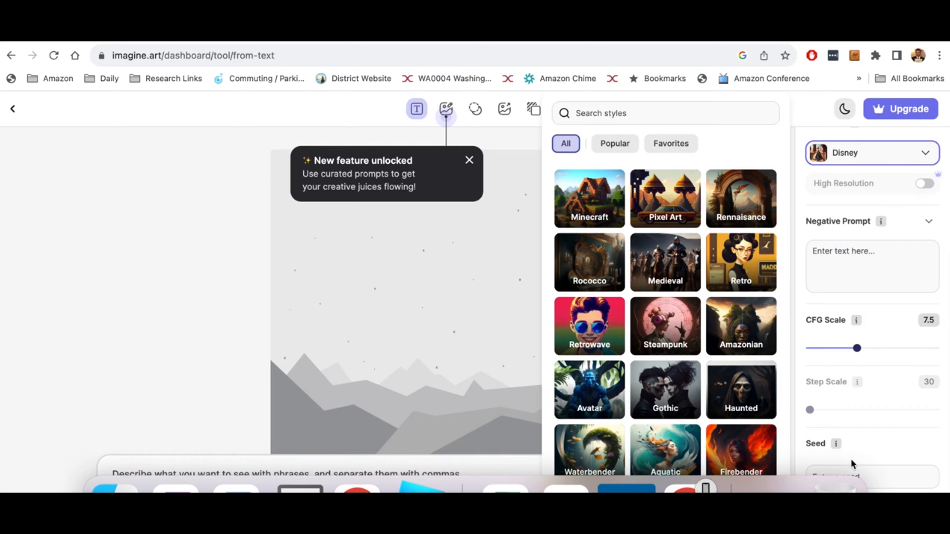
Generate an image from the prompt "Christmas Mickey kissing Minnie under the mistletoe".
{"action": "left_click", "coordinate": [405, 462]}
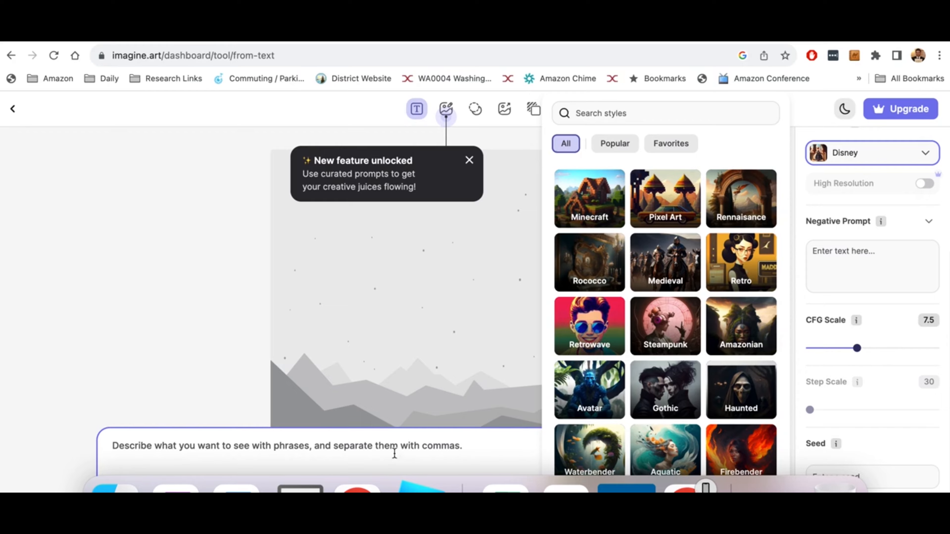
{"action": "left_click", "coordinate": [394, 454]}
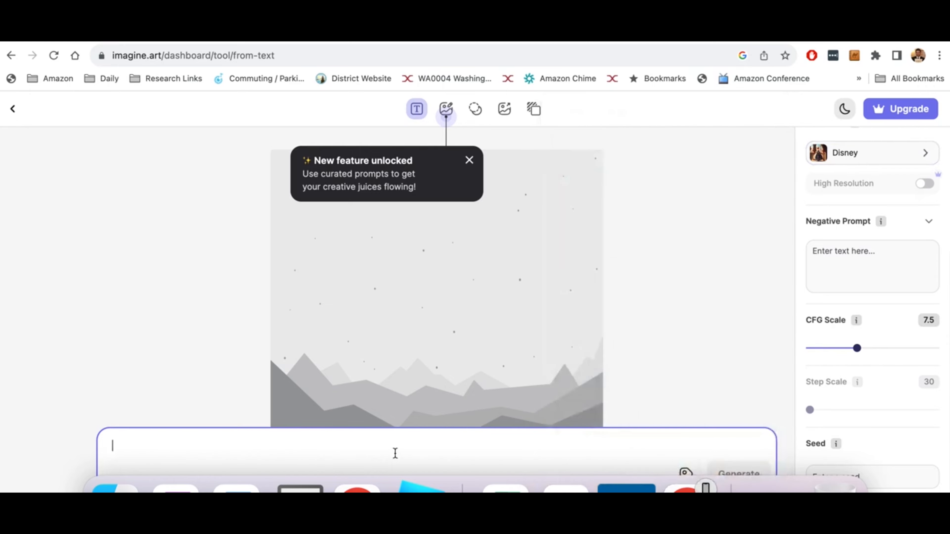
{"action": "type", "text": "Christmas Mik"}
{"action": "key", "text": "BackSpace"}
{"action": "type", "text": "ckey"}
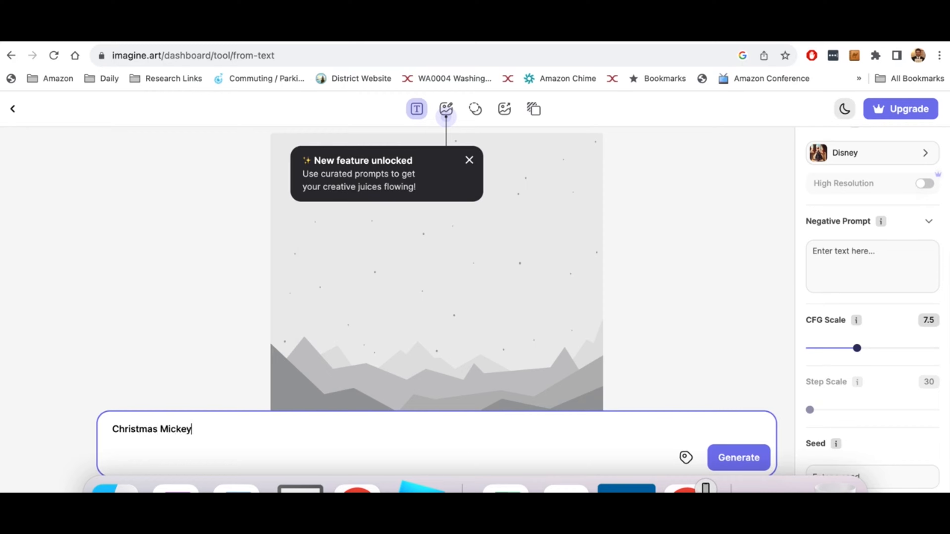
{"action": "type", "text": " kissing Minnie under the mistletoe"}
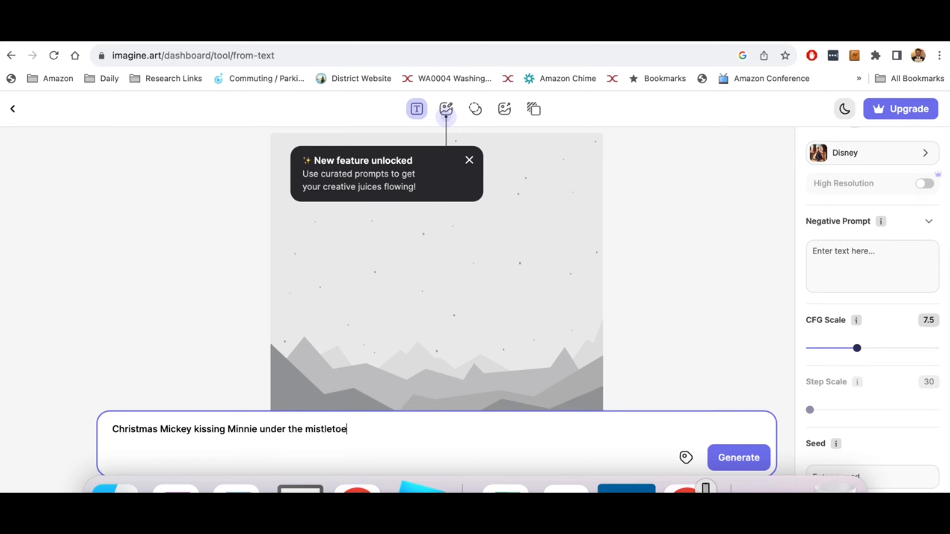
{"action": "left_click", "coordinate": [739, 457]}
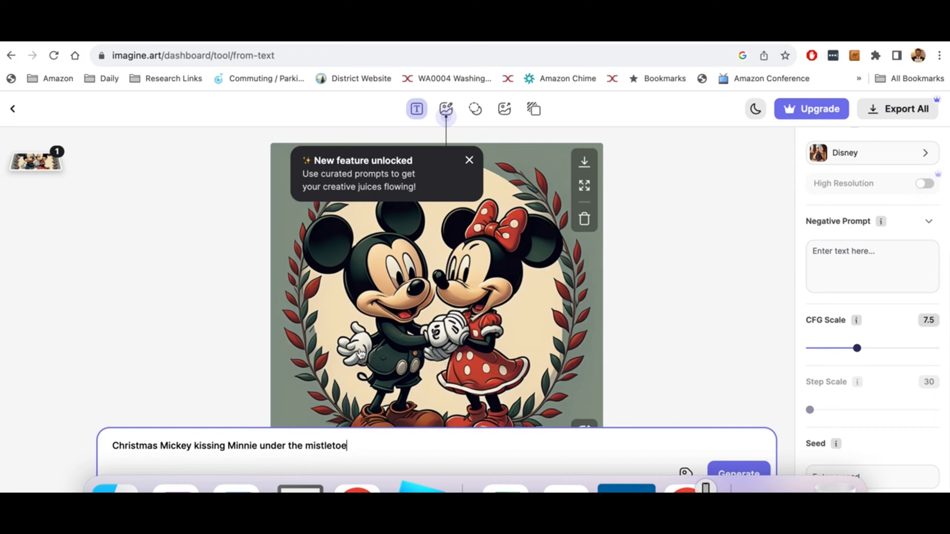
Generate another image from "Mickey mouse kissing Minnie Mouse in a Christmas scene" with the negative prompt "not more than 4 hands", and dismiss the new-feature tip.
{"action": "left_click", "coordinate": [837, 225]}
{"action": "type", "text": "not more than 4 hands"}
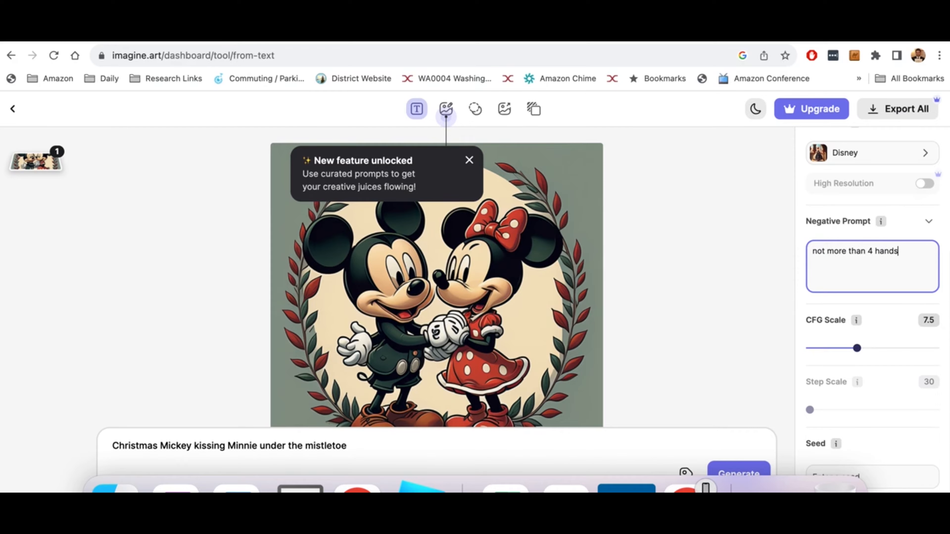
{"action": "left_click", "coordinate": [420, 450]}
{"action": "key", "text": "ctrl+a"}
{"action": "type", "text": "Mickey mouse kissing Minnie Mouse in a Christmas scene"}
{"action": "key", "text": "Return"}
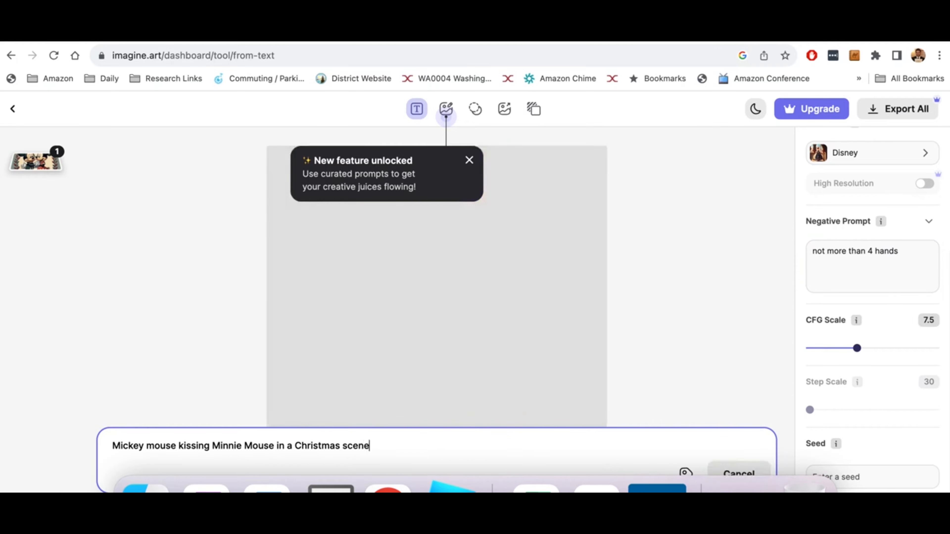
{"action": "left_click", "coordinate": [470, 162]}
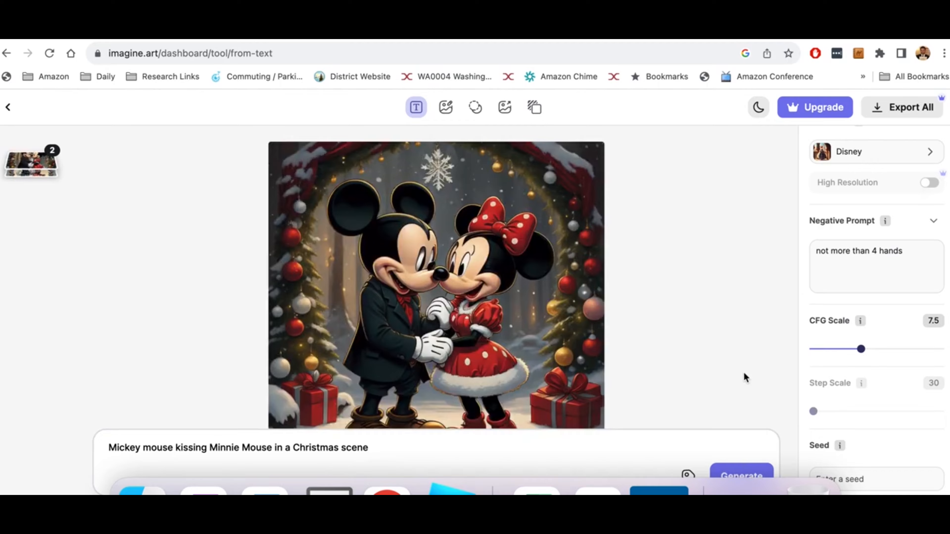
Download the generated image of Mickey and Minnie in the Christmas scene.
{"action": "mouse_move", "coordinate": [443, 279]}
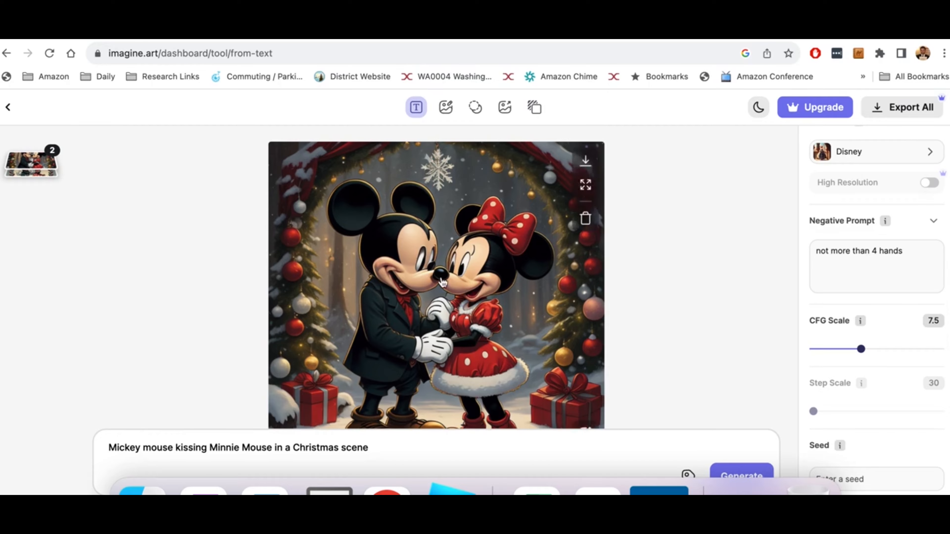
{"action": "left_click", "coordinate": [586, 163]}
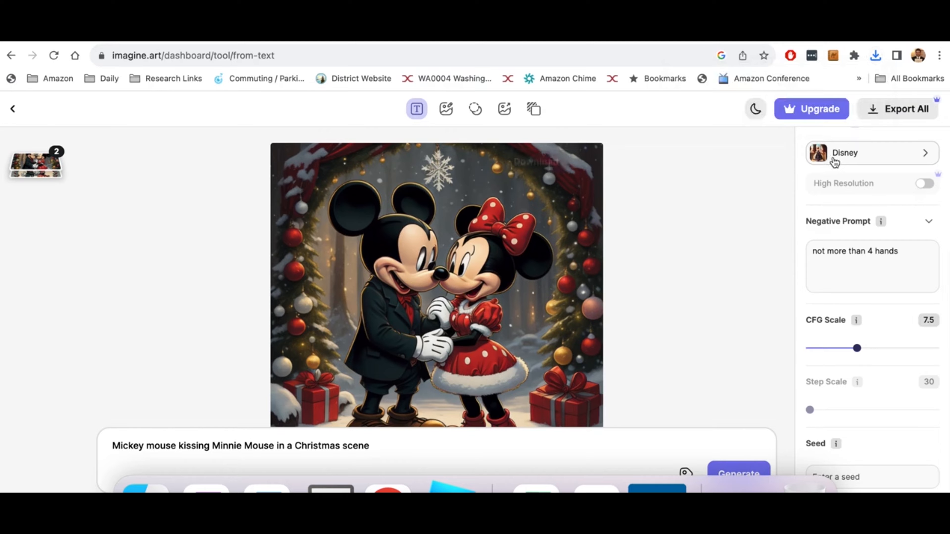
{"action": "left_click", "coordinate": [834, 162]}
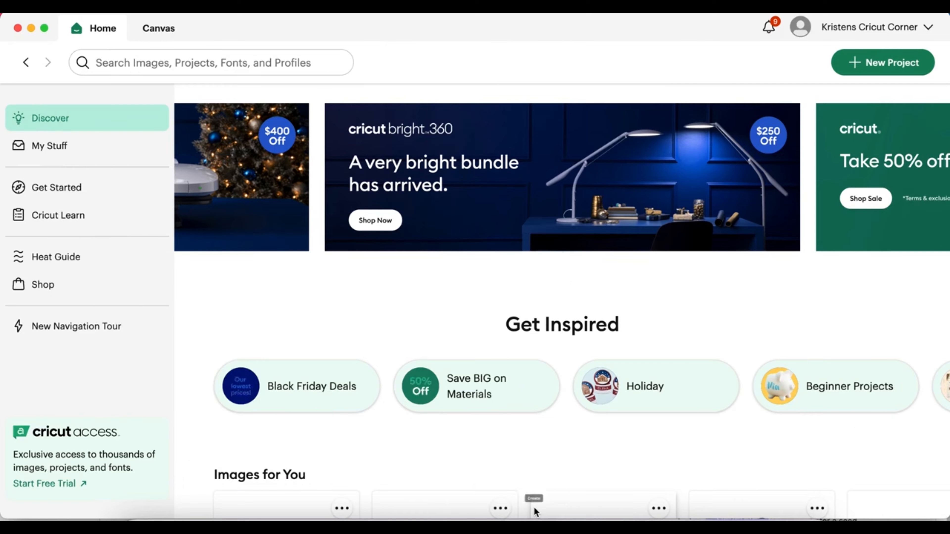
In Cricut Design Space, start a new project on a blank canvas and begin an image upload.
{"action": "left_click", "coordinate": [867, 63]}
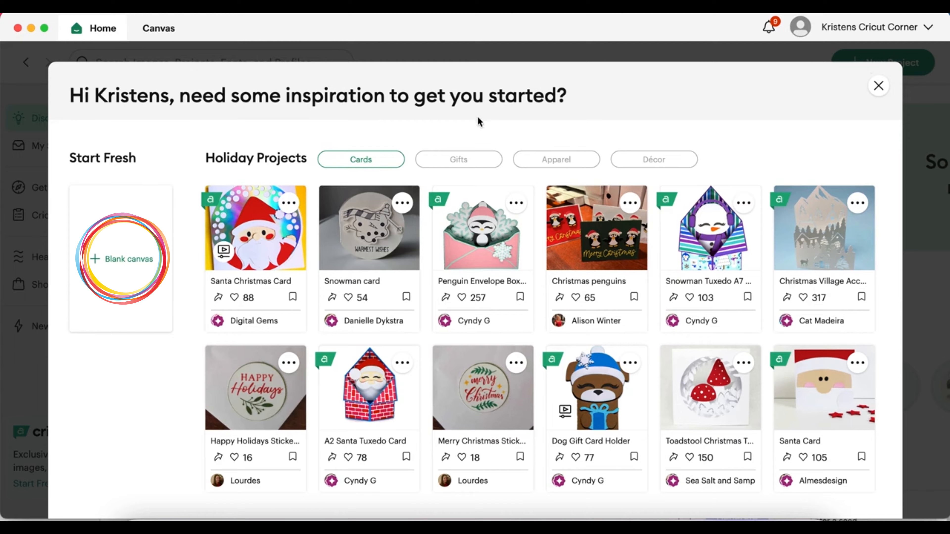
{"action": "left_click", "coordinate": [118, 266]}
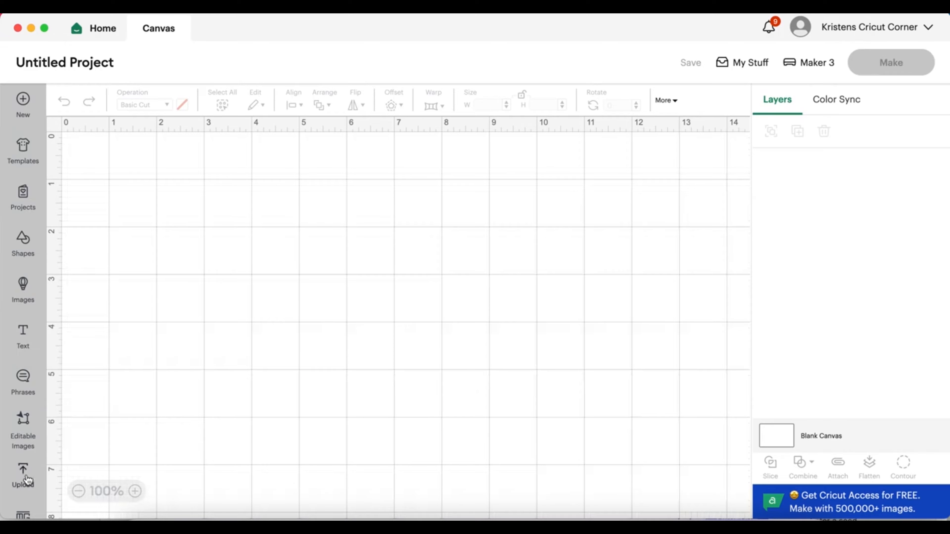
{"action": "left_click", "coordinate": [25, 475]}
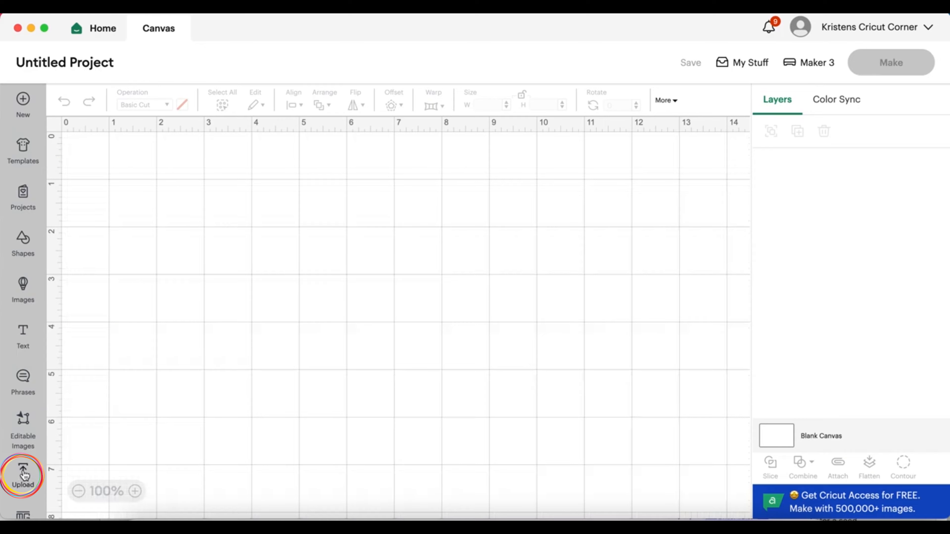
{"action": "left_click", "coordinate": [125, 285]}
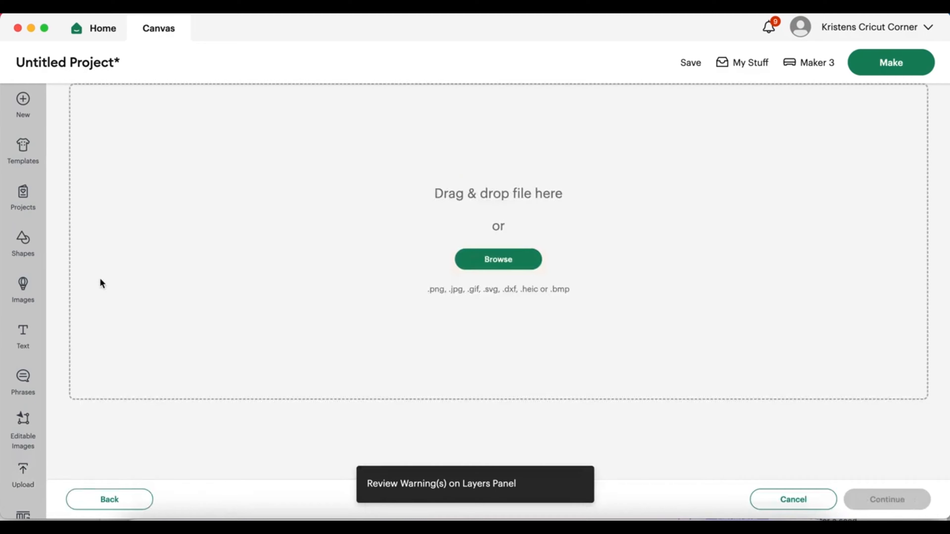
Upload the Mickey and Minnie wreath PNG starting with 1119c4c9 from Downloads and set its image type to Complex.
{"action": "left_click", "coordinate": [511, 260]}
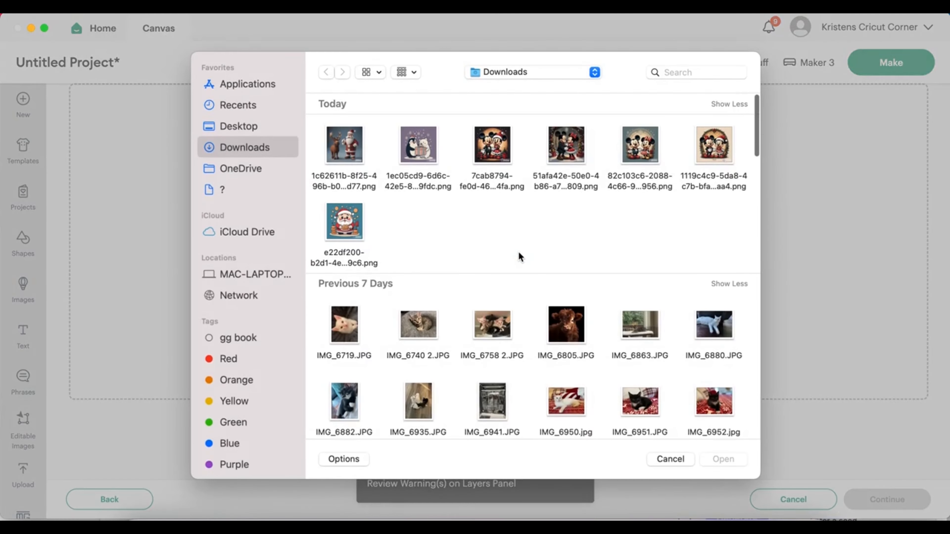
{"action": "left_click", "coordinate": [718, 157]}
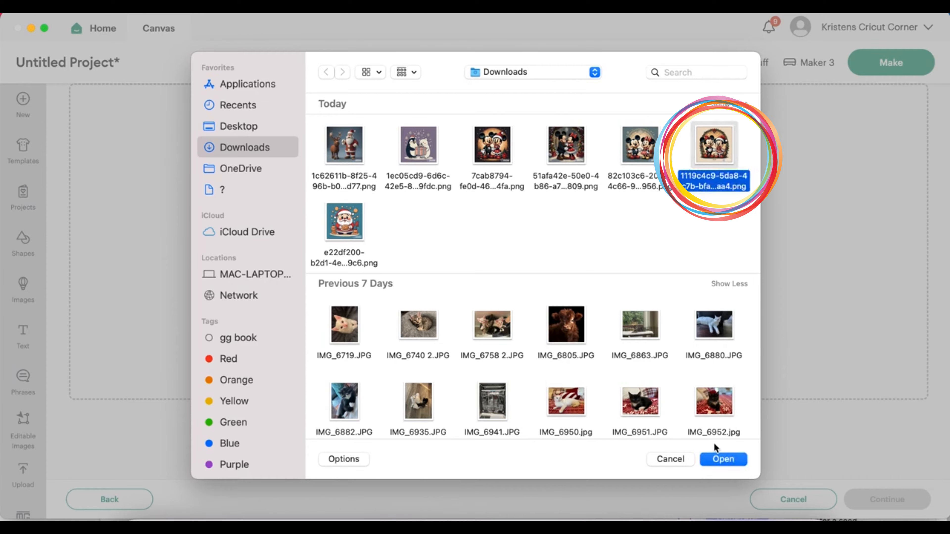
{"action": "left_click", "coordinate": [723, 459]}
{"action": "left_click", "coordinate": [578, 381]}
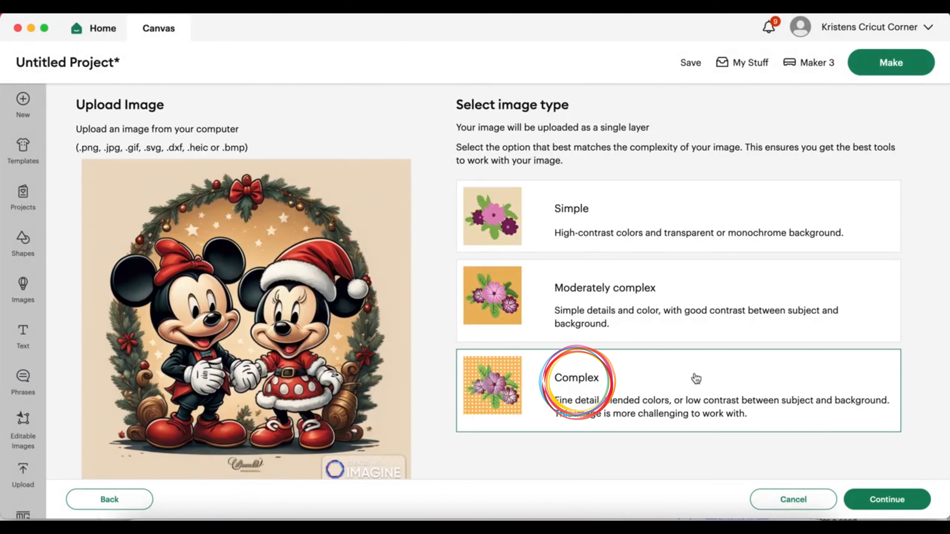
{"action": "left_click", "coordinate": [875, 501]}
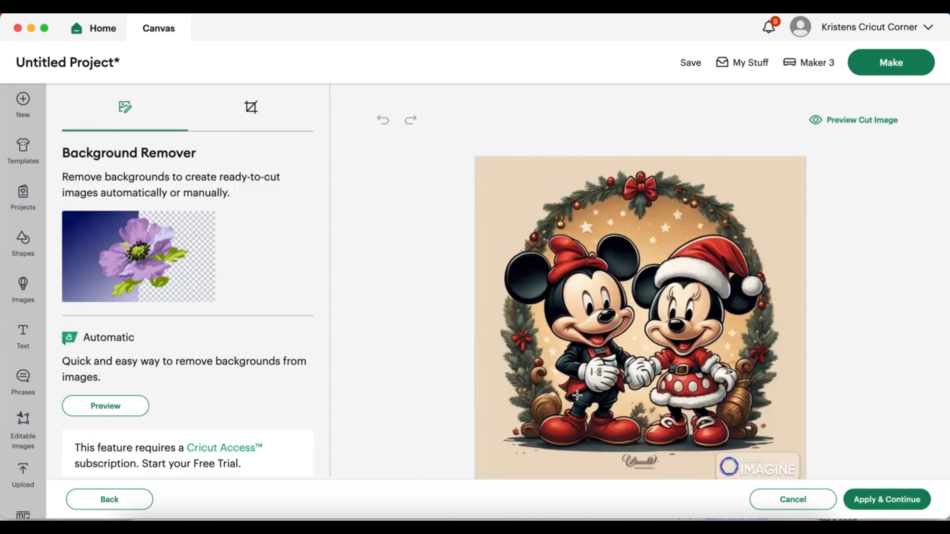
Crop the image to the wreath and characters, excluding the signature and Imagine watermark, and complete the upload.
{"action": "left_click", "coordinate": [251, 109]}
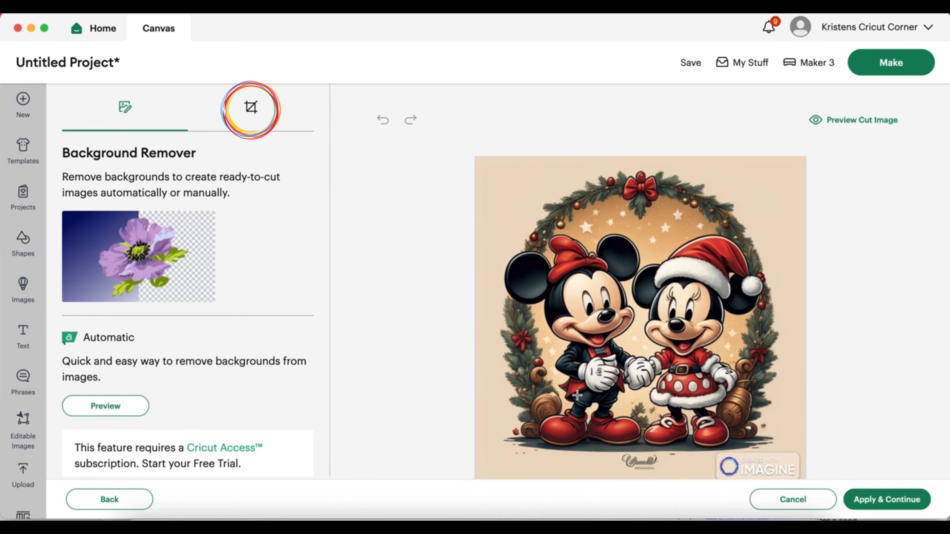
{"action": "left_click", "coordinate": [252, 117]}
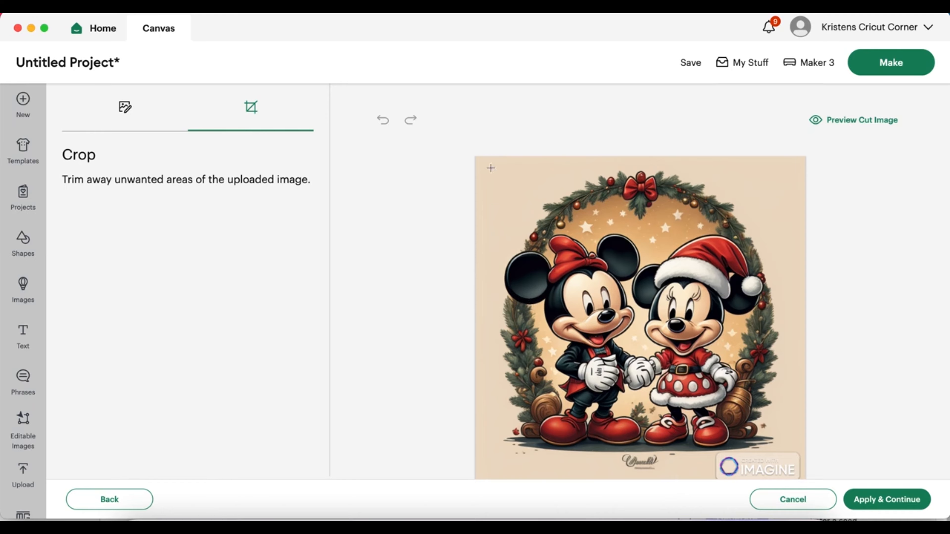
{"action": "left_click_drag", "start_coordinate": [490, 168], "coordinate": [790, 453]}
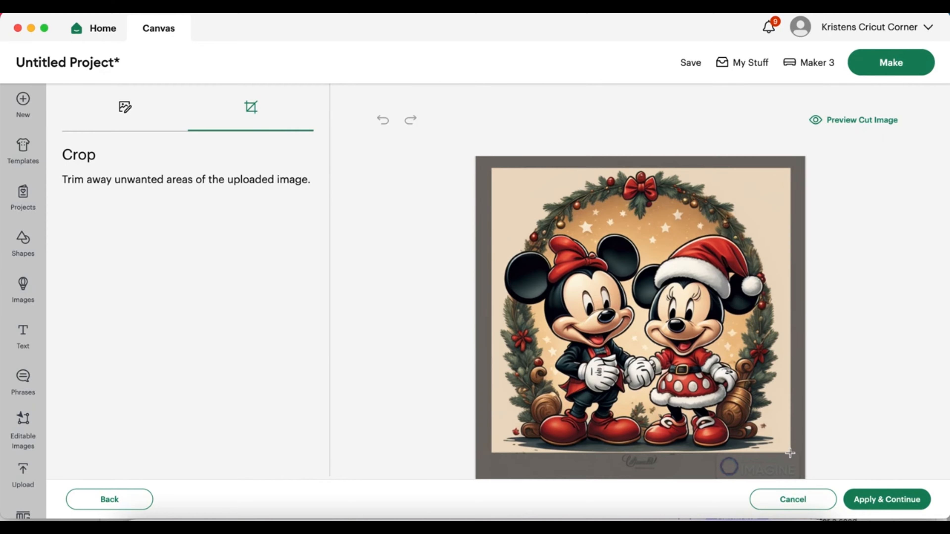
{"action": "left_click", "coordinate": [887, 500]}
{"action": "left_click", "coordinate": [549, 432]}
{"action": "left_click", "coordinate": [887, 499]}
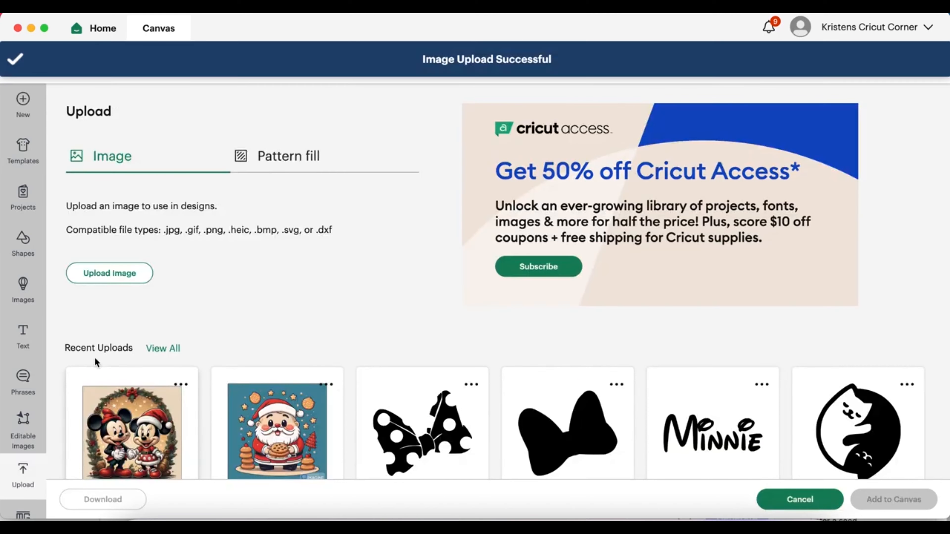
Add the seven uploaded Christmas images to the canvas, including the penguin, reindeer, Mickey and Minnie, and Santa with cookies designs.
{"action": "left_click", "coordinate": [121, 461]}
{"action": "left_click", "coordinate": [292, 420]}
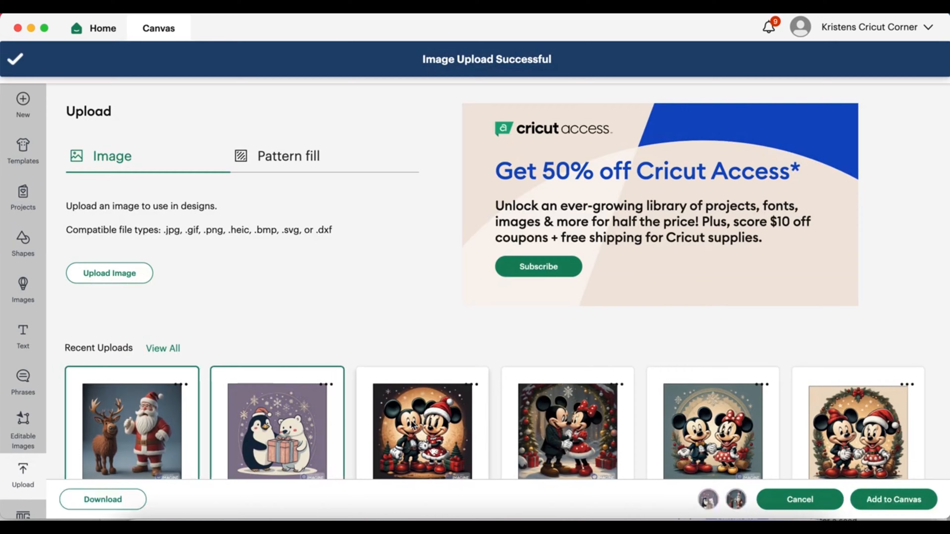
{"action": "left_click", "coordinate": [413, 425]}
{"action": "left_click", "coordinate": [575, 427]}
{"action": "left_click", "coordinate": [731, 449]}
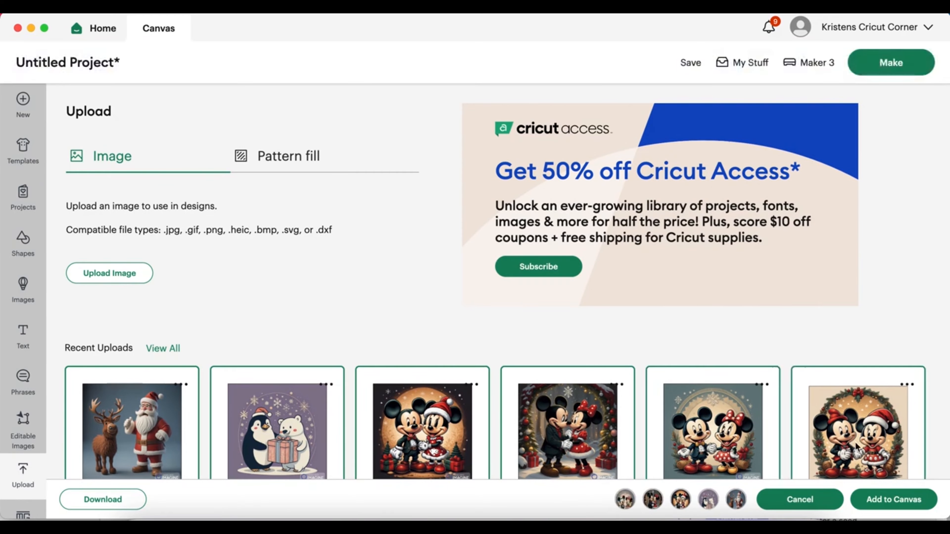
{"action": "left_click", "coordinate": [856, 443]}
{"action": "scroll", "coordinate": [855, 442], "scroll_direction": "down", "scroll_amount": 3}
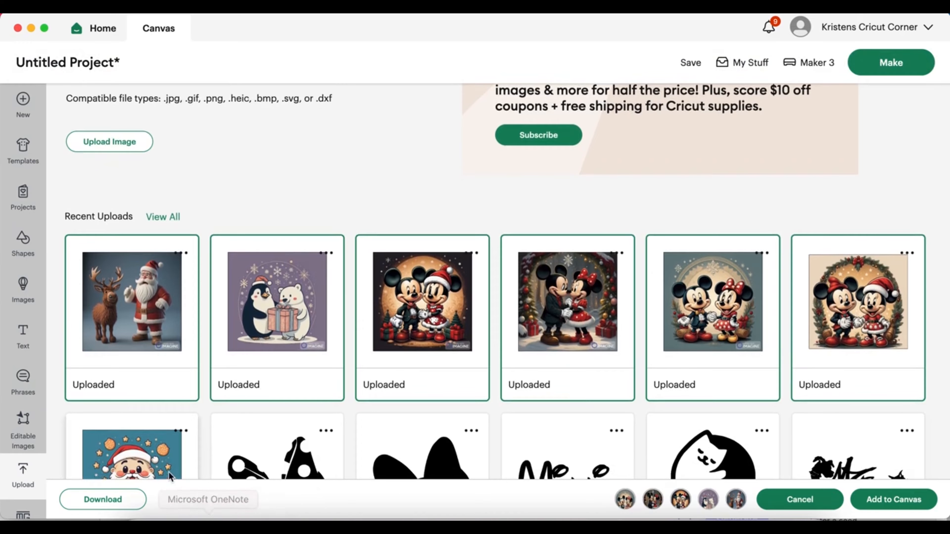
{"action": "left_click", "coordinate": [894, 500]}
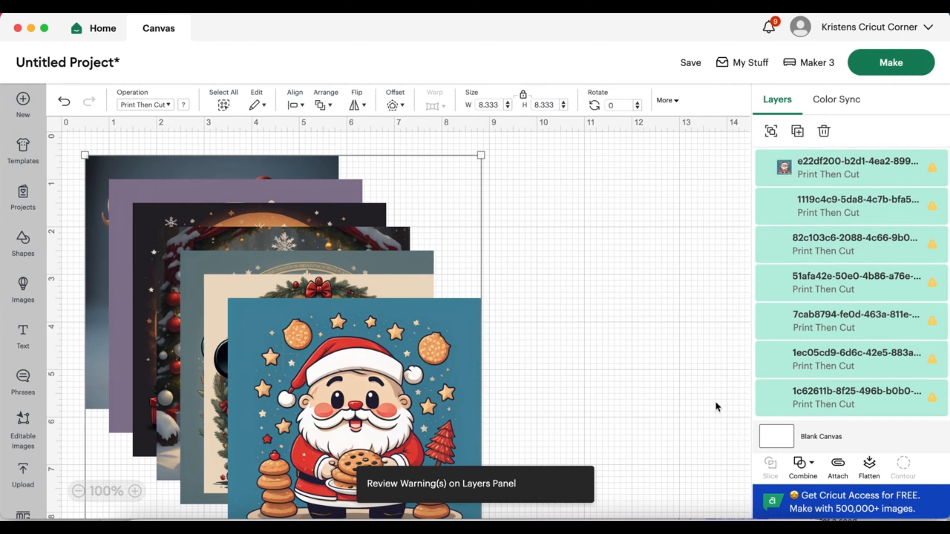
Add a rounded rectangle beside the images and, with its proportions unlocked, size it to 2.5 x 1.3 in.
{"action": "left_click", "coordinate": [23, 240]}
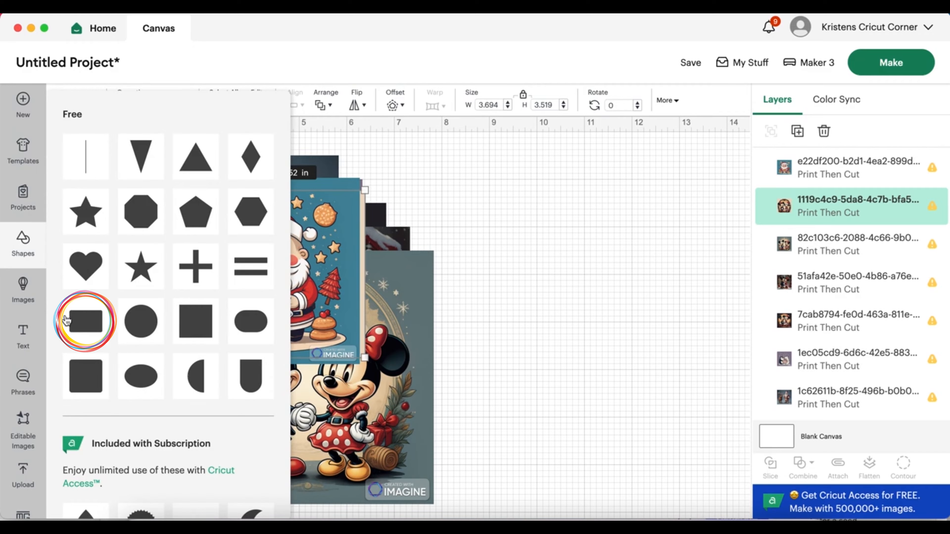
{"action": "left_click", "coordinate": [86, 321]}
{"action": "left_click_drag", "start_coordinate": [309, 381], "coordinate": [713, 357]}
{"action": "left_click", "coordinate": [521, 95]}
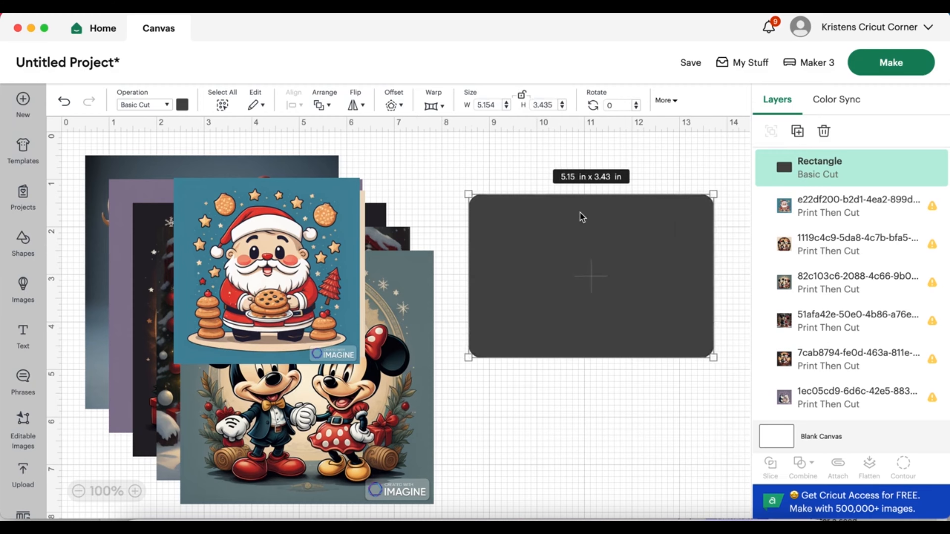
{"action": "left_click_drag", "start_coordinate": [721, 339], "coordinate": [720, 331]}
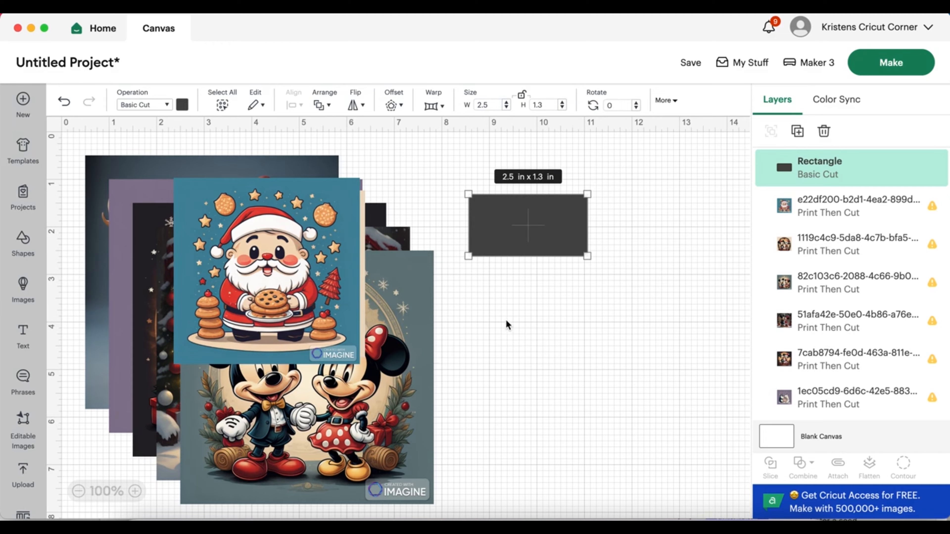
{"action": "left_click", "coordinate": [506, 319]}
Change the rounded rectangle's color to light gray.
{"action": "left_click", "coordinate": [498, 254]}
{"action": "left_click", "coordinate": [182, 105]}
{"action": "left_click", "coordinate": [212, 230]}
{"action": "left_click", "coordinate": [498, 290]}
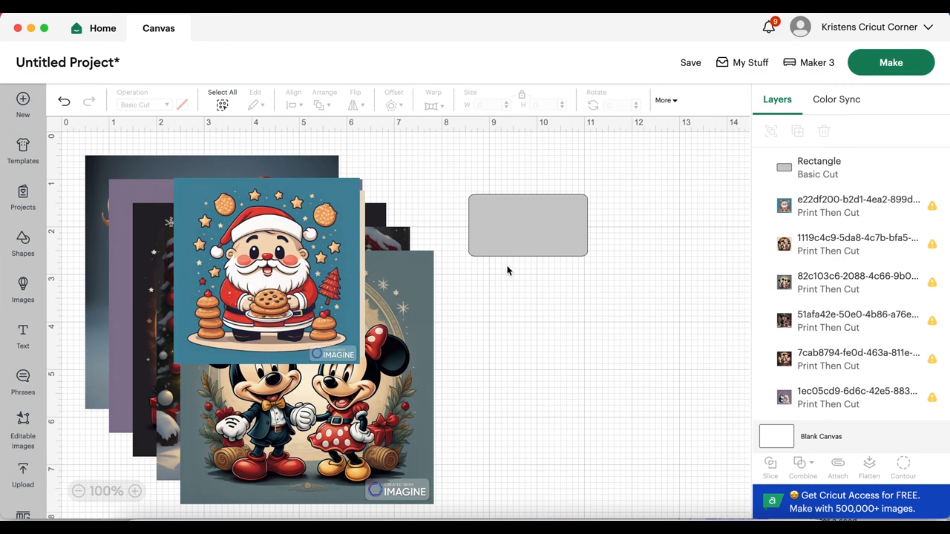
Add one text object with "To:" on the first line and "From:" on the second, deleting the extra empty text.
{"action": "left_click", "coordinate": [513, 243]}
{"action": "left_click", "coordinate": [83, 353]}
{"action": "left_click", "coordinate": [22, 333]}
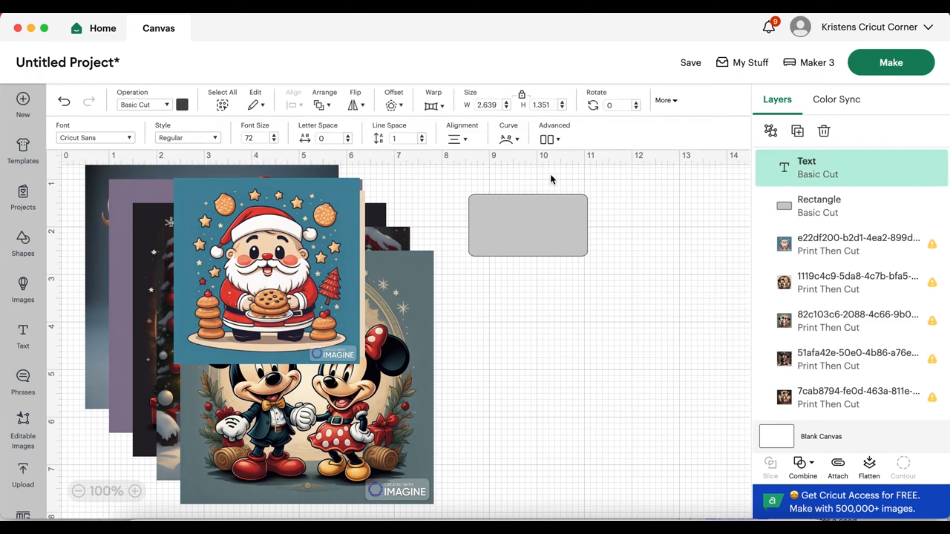
{"action": "left_click", "coordinate": [502, 217]}
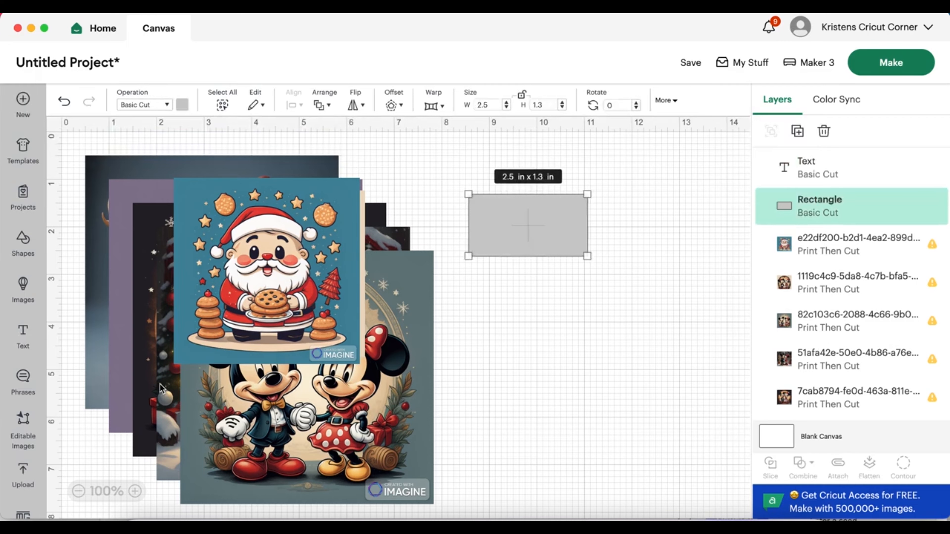
{"action": "left_click", "coordinate": [23, 335]}
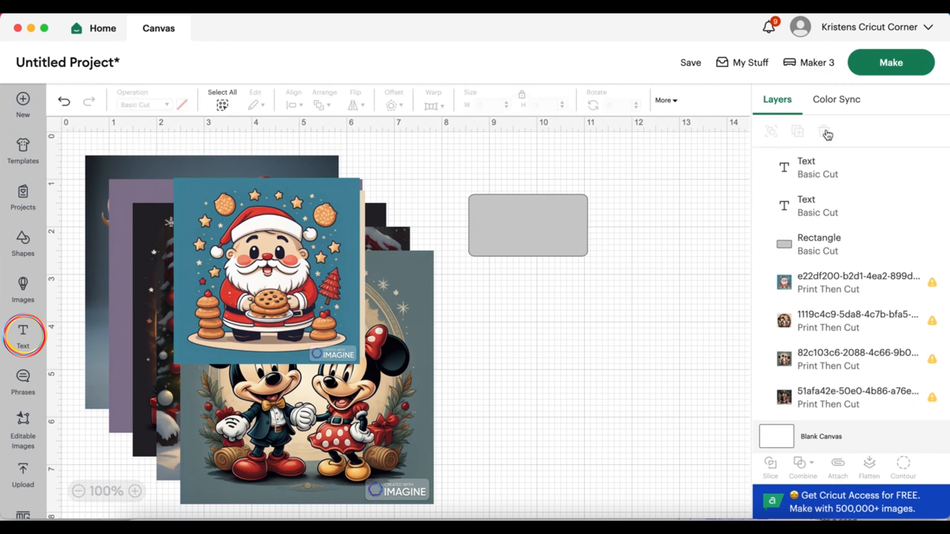
{"action": "left_click", "coordinate": [825, 132]}
{"action": "double_click", "coordinate": [409, 309]}
{"action": "type", "text": "To:"}
{"action": "key", "text": "Return"}
{"action": "type", "text": "From:"}
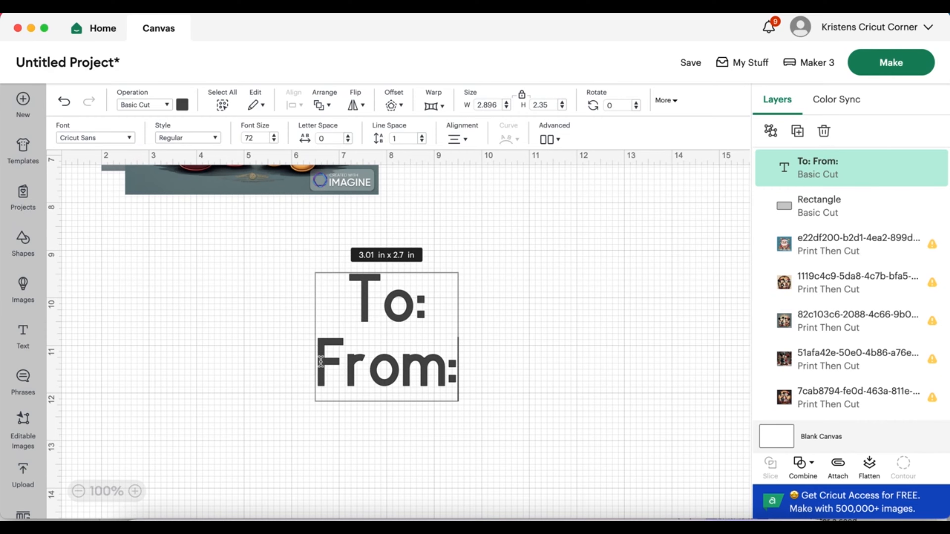
{"action": "left_click", "coordinate": [351, 308]}
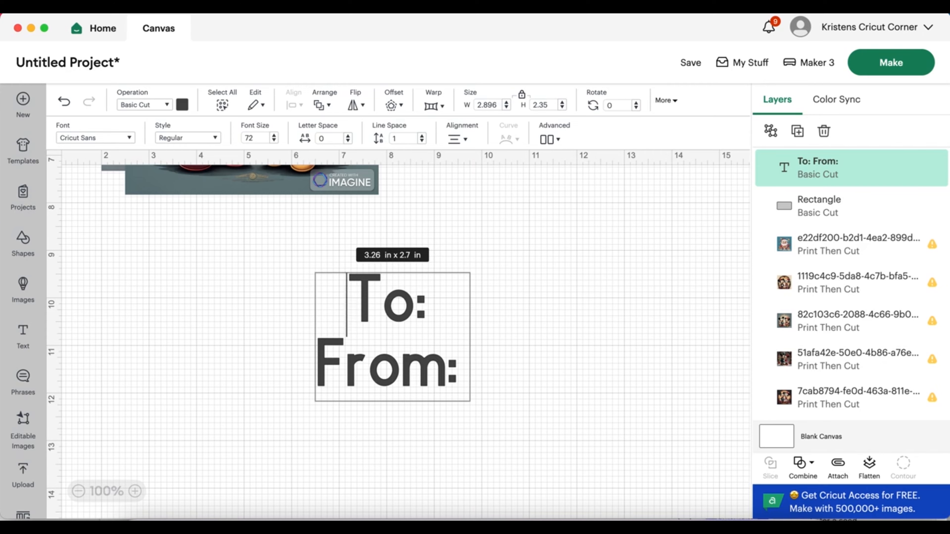
{"action": "left_click", "coordinate": [546, 359]}
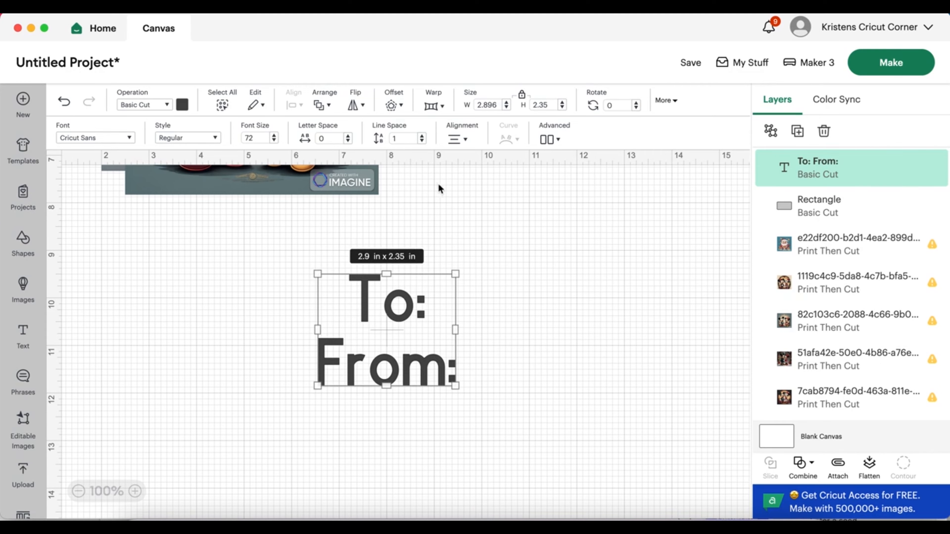
Left-align the To/From text and set it in the BALEHOME font, about 0.69 x 1.03 in.
{"action": "left_click", "coordinate": [460, 138]}
{"action": "left_click", "coordinate": [486, 165]}
{"action": "left_click", "coordinate": [503, 375]}
{"action": "left_click", "coordinate": [408, 371]}
{"action": "left_click", "coordinate": [75, 137]}
{"action": "left_click", "coordinate": [236, 365]}
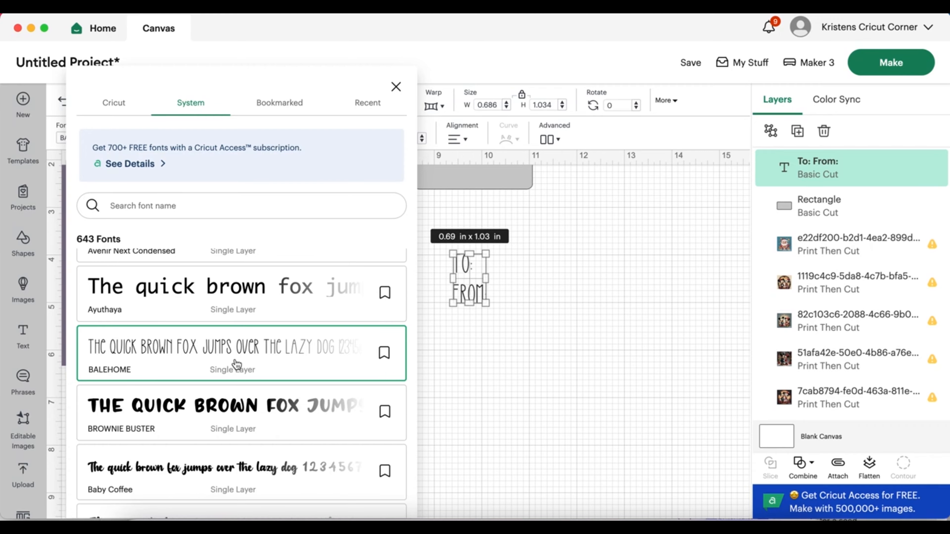
{"action": "scroll", "coordinate": [237, 365], "scroll_direction": "down", "scroll_amount": 3}
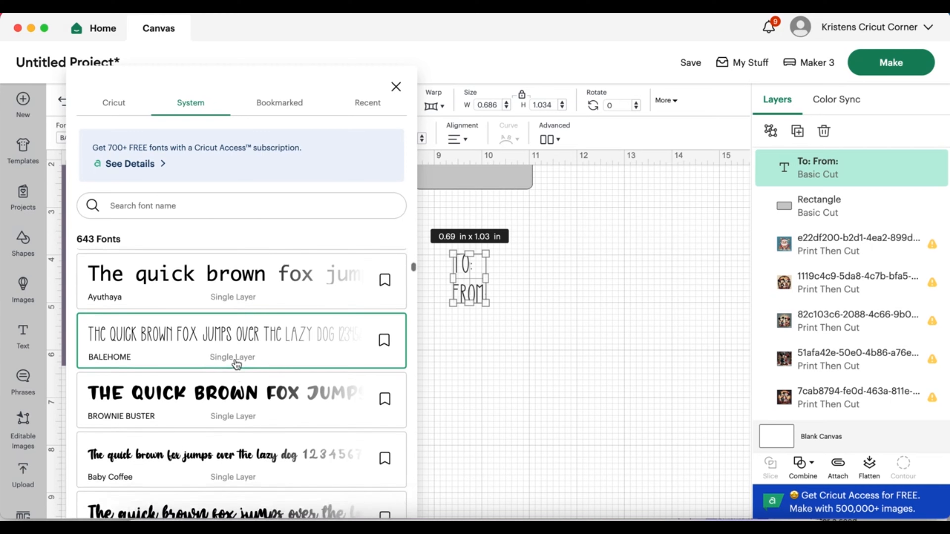
{"action": "left_click", "coordinate": [464, 414]}
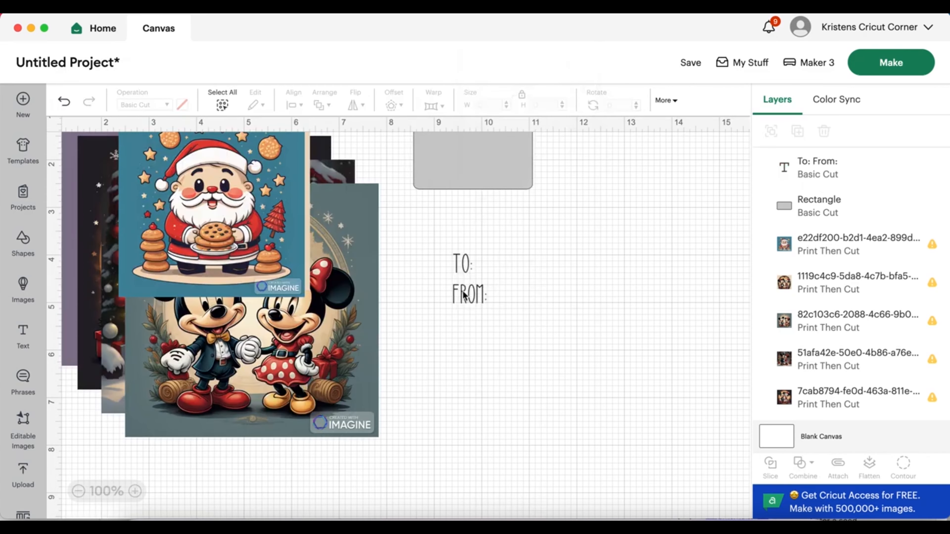
Move the To/From text onto the gray rectangle and scale it down to fit inside.
{"action": "left_click_drag", "start_coordinate": [463, 296], "coordinate": [483, 179]}
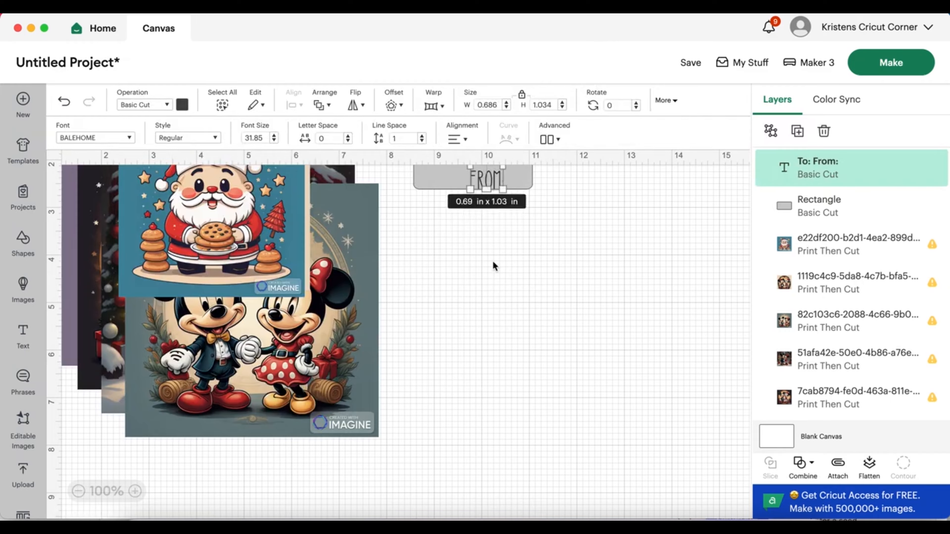
{"action": "scroll", "coordinate": [493, 266], "scroll_direction": "up", "scroll_amount": 3}
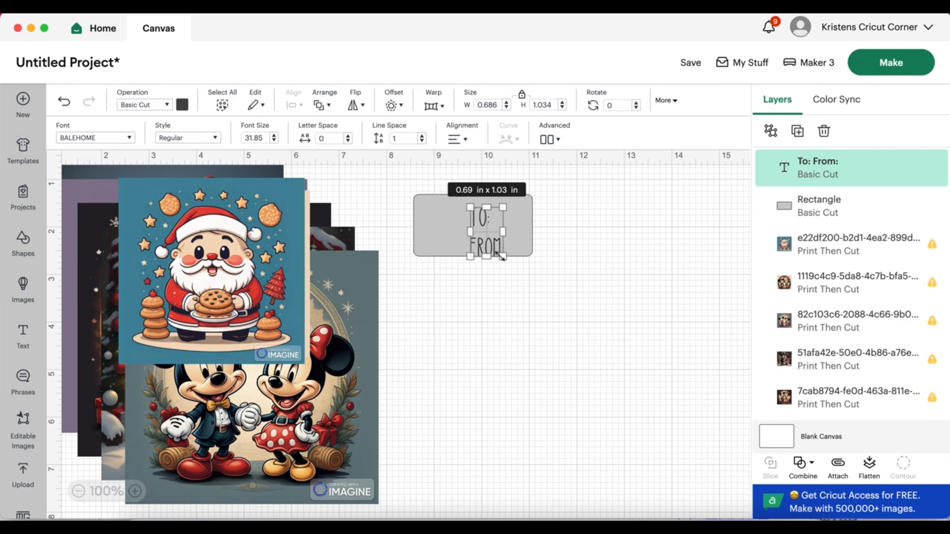
{"action": "mouse_move", "coordinate": [503, 257]}
{"action": "left_mouse_down"}
{"action": "mouse_move", "coordinate": [478, 241]}
{"action": "mouse_move", "coordinate": [500, 243]}
{"action": "left_mouse_up"}
{"action": "left_click", "coordinate": [520, 239]}
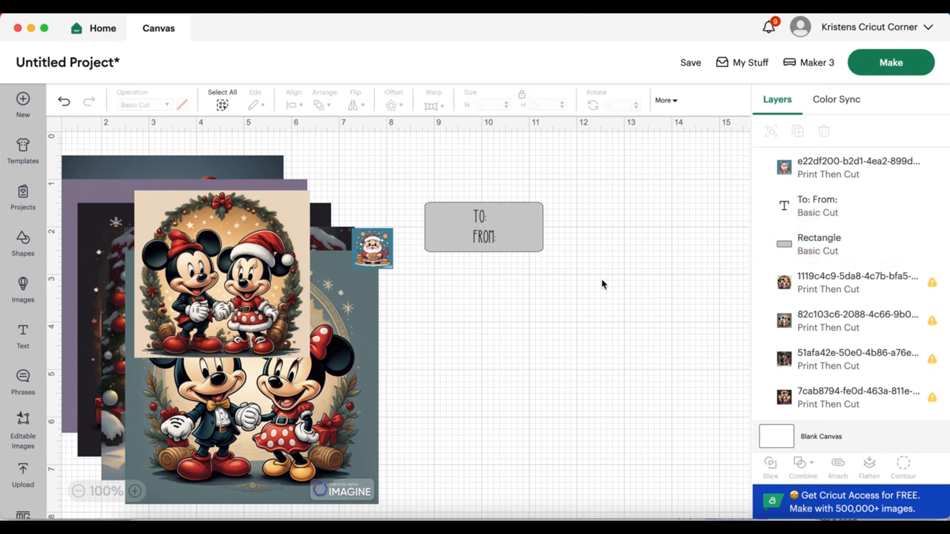
Flatten the To/From text and the gray rectangle into a single Print Then Cut tag.
{"action": "left_click_drag", "start_coordinate": [603, 280], "coordinate": [436, 168]}
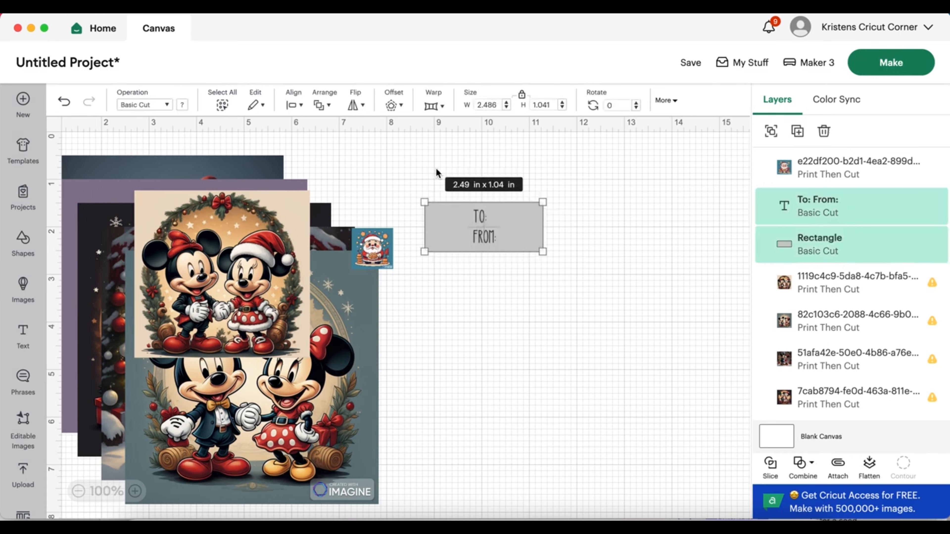
{"action": "left_click", "coordinate": [868, 466]}
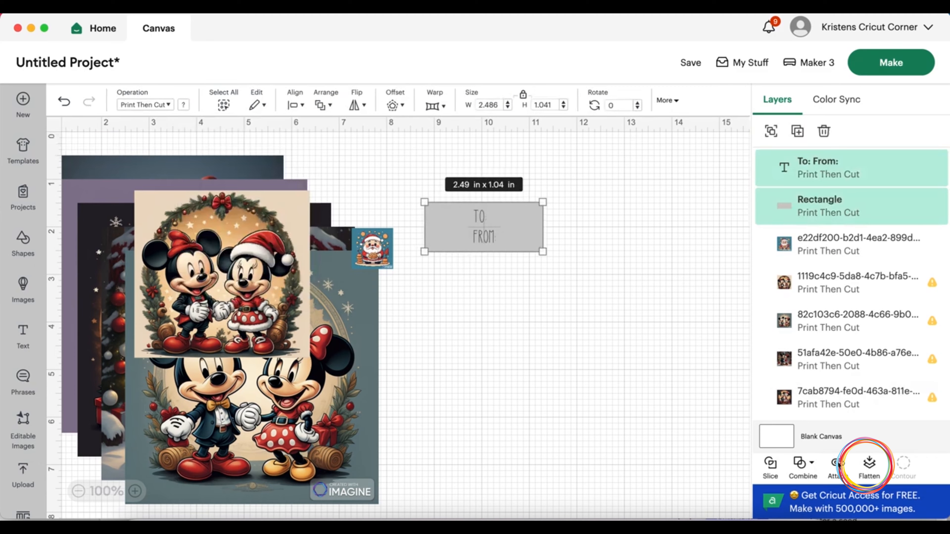
{"action": "left_click", "coordinate": [550, 388]}
Duplicate the flattened To/From tag to make six in total, placing the copies above and below the original.
{"action": "left_click", "coordinate": [365, 262]}
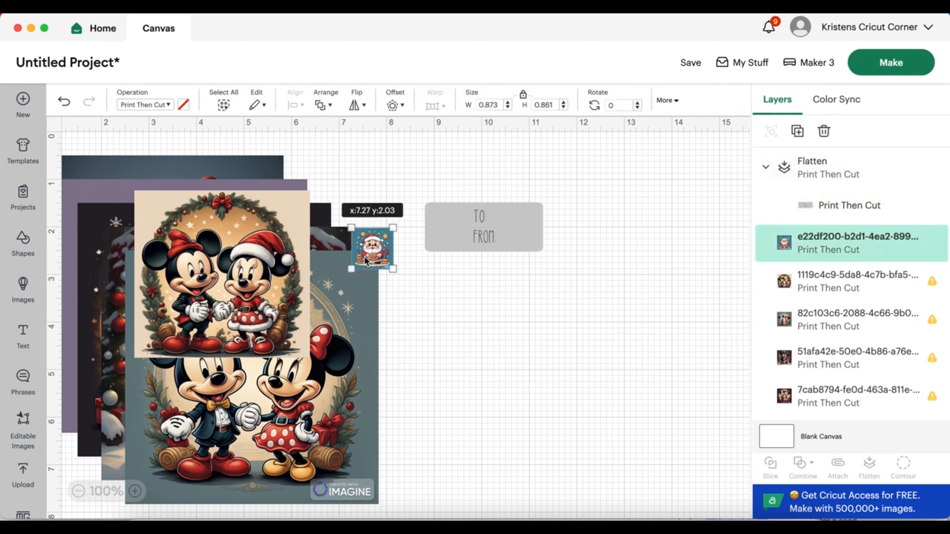
{"action": "left_click", "coordinate": [467, 290]}
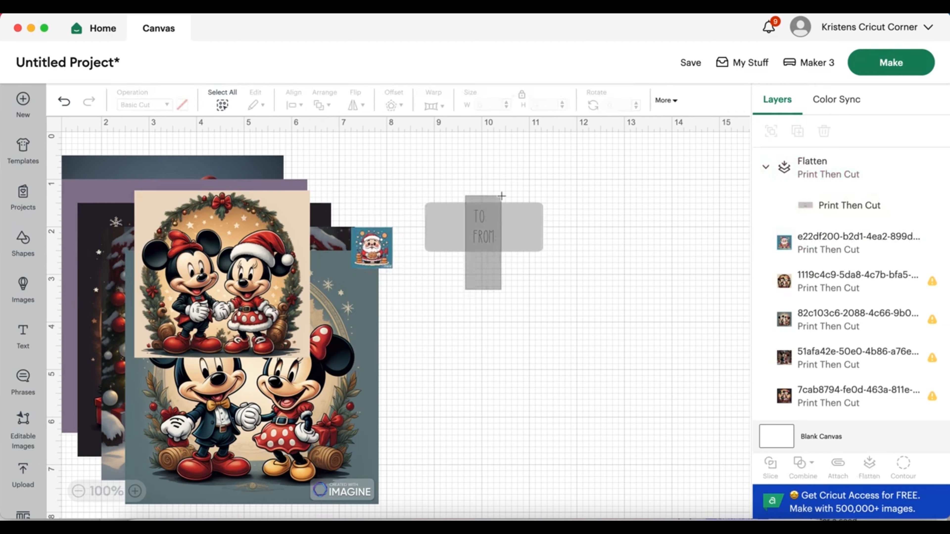
{"action": "left_click", "coordinate": [499, 205]}
{"action": "left_click", "coordinate": [797, 131]}
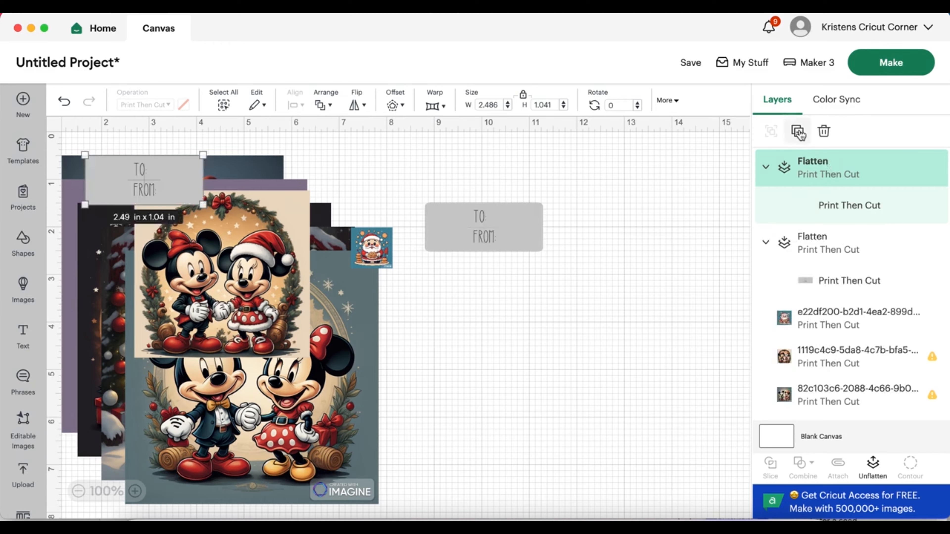
{"action": "left_click_drag", "start_coordinate": [113, 222], "coordinate": [453, 326]}
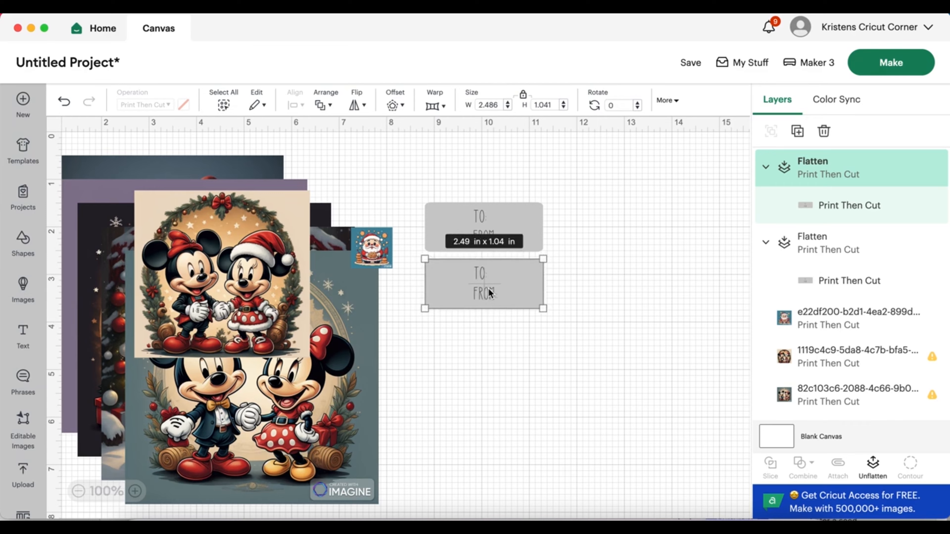
{"action": "left_click", "coordinate": [797, 131]}
{"action": "left_click_drag", "start_coordinate": [161, 212], "coordinate": [478, 411]}
{"action": "double_click", "coordinate": [797, 131]}
{"action": "left_click_drag", "start_coordinate": [250, 278], "coordinate": [495, 172]}
{"action": "left_click_drag", "start_coordinate": [212, 262], "coordinate": [479, 463]}
Reposition the upper tags so all six are evenly spaced in one column.
{"action": "left_click_drag", "start_coordinate": [464, 351], "coordinate": [463, 357]}
{"action": "left_click_drag", "start_coordinate": [444, 281], "coordinate": [442, 291]}
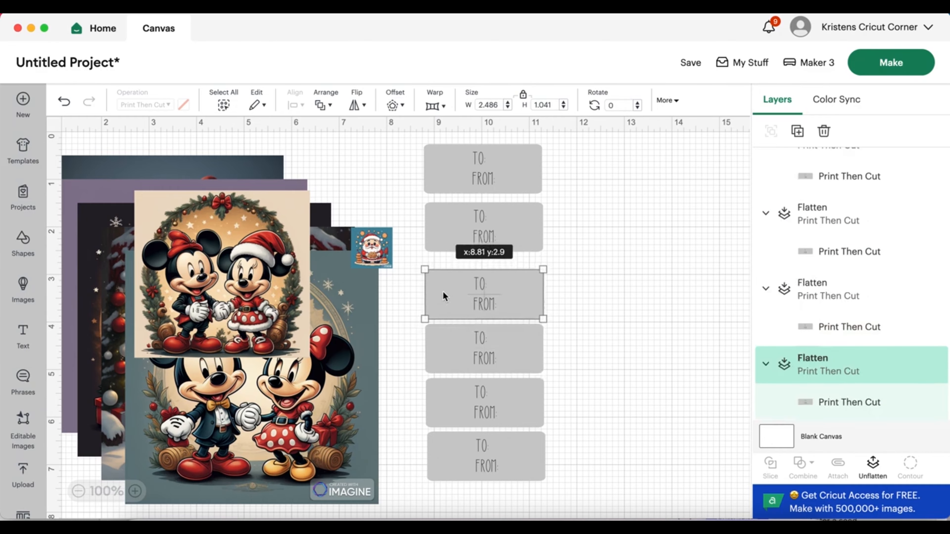
{"action": "left_click_drag", "start_coordinate": [445, 226], "coordinate": [444, 242]}
{"action": "left_click_drag", "start_coordinate": [429, 172], "coordinate": [429, 192]}
Place the small Santa with cookies image beside the text on the first tag, in front of the gray background.
{"action": "left_click_drag", "start_coordinate": [292, 239], "coordinate": [290, 238]}
{"action": "left_click_drag", "start_coordinate": [368, 260], "coordinate": [449, 201]}
{"action": "right_click", "coordinate": [402, 195]}
{"action": "left_click", "coordinate": [424, 263]}
Set the Mickey and Minnie wreath image's width to 0.86 in and place it in front on the second tag.
{"action": "left_click", "coordinate": [284, 232]}
{"action": "left_click_drag", "start_coordinate": [499, 105], "coordinate": [475, 107]}
{"action": "type", "text": "0.86"}
{"action": "key", "text": "Return"}
{"action": "left_click_drag", "start_coordinate": [154, 210], "coordinate": [441, 253]}
{"action": "right_click", "coordinate": [411, 242]}
{"action": "left_click", "coordinate": [434, 261]}
Adjust the wreath image's dimensions to fit the second tag and fine-tune its position beside the text.
{"action": "left_click_drag", "start_coordinate": [556, 105], "coordinate": [485, 105]}
{"action": "key", "text": "BackSpace"}
{"action": "type", "text": "6"}
{"action": "key", "text": "Return"}
{"action": "type", "text": "83"}
{"action": "key", "text": "Return"}
{"action": "left_click", "coordinate": [626, 224]}
{"action": "left_click", "coordinate": [446, 244]}
{"action": "left_click", "coordinate": [522, 96]}
{"action": "left_click_drag", "start_coordinate": [464, 261], "coordinate": [464, 262]}
{"action": "left_click_drag", "start_coordinate": [446, 245], "coordinate": [446, 240]}
{"action": "left_click", "coordinate": [408, 260]}
{"action": "left_click_drag", "start_coordinate": [446, 241], "coordinate": [447, 242]}
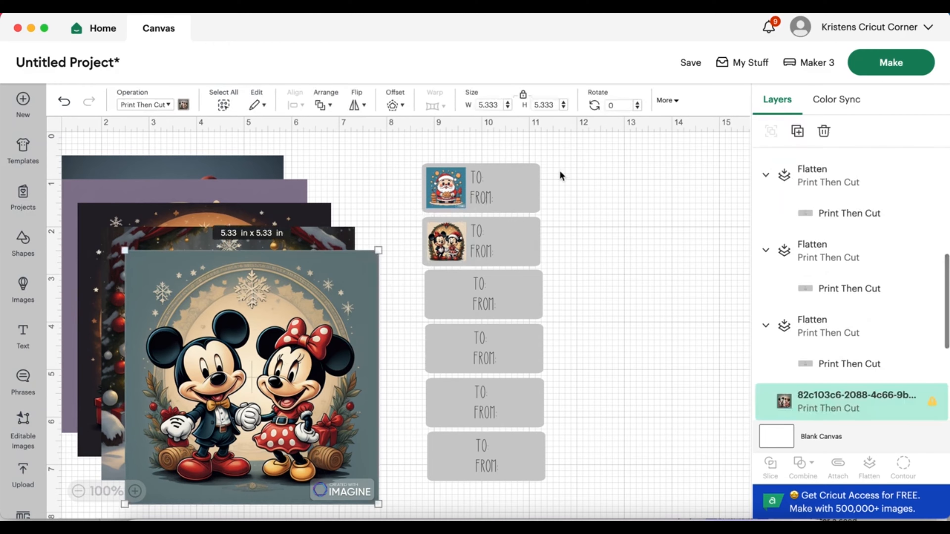
Set the blue-gray Mickey and Minnie snowflake image's width to 0.83 in and place it on the third tag.
{"action": "left_click_drag", "start_coordinate": [499, 105], "coordinate": [474, 112]}
{"action": "type", "text": "0.83"}
{"action": "key", "text": "Return"}
{"action": "left_click_drag", "start_coordinate": [148, 273], "coordinate": [453, 296]}
Set the width of the Mickey and Minnie image with Christmas trees and gifts to 0.83 in and place it on the fourth tag.
{"action": "left_click", "coordinate": [329, 325]}
{"action": "left_click_drag", "start_coordinate": [499, 105], "coordinate": [466, 112]}
{"action": "type", "text": "0.83"}
{"action": "key", "text": "Return"}
{"action": "left_click_drag", "start_coordinate": [124, 249], "coordinate": [450, 349]}
Set the Mickey and Minnie full-moon image's width to 0.83 in and place it in front on the fifth tag.
{"action": "left_click", "coordinate": [236, 342]}
{"action": "left_click", "coordinate": [236, 342]}
{"action": "left_click_drag", "start_coordinate": [499, 105], "coordinate": [475, 111]}
{"action": "type", "text": "0.83"}
{"action": "key", "text": "Return"}
{"action": "right_click", "coordinate": [89, 234]}
{"action": "left_click", "coordinate": [128, 262]}
{"action": "left_click_drag", "start_coordinate": [97, 224], "coordinate": [449, 403]}
Duplicate a blank To/From tag and place the copy at the bottom of the column as the seventh tag.
{"action": "left_click", "coordinate": [486, 456]}
{"action": "key", "text": "super+d"}
{"action": "left_click_drag", "start_coordinate": [280, 305], "coordinate": [505, 516]}
Set the penguin and polar bear image's width to 0.83 in and place it in front on the sixth tag.
{"action": "left_click", "coordinate": [295, 318]}
{"action": "left_click_drag", "start_coordinate": [499, 105], "coordinate": [475, 106]}
{"action": "type", "text": "0.83"}
{"action": "key", "text": "Return"}
{"action": "left_click_drag", "start_coordinate": [74, 198], "coordinate": [369, 452]}
{"action": "right_click", "coordinate": [368, 452]}
{"action": "left_click", "coordinate": [406, 262]}
{"action": "left_click_drag", "start_coordinate": [374, 454], "coordinate": [451, 466]}
Set the width of the Santa and reindeer image to 0.83 in.
{"action": "left_click", "coordinate": [261, 299]}
{"action": "left_click_drag", "start_coordinate": [500, 106], "coordinate": [463, 111]}
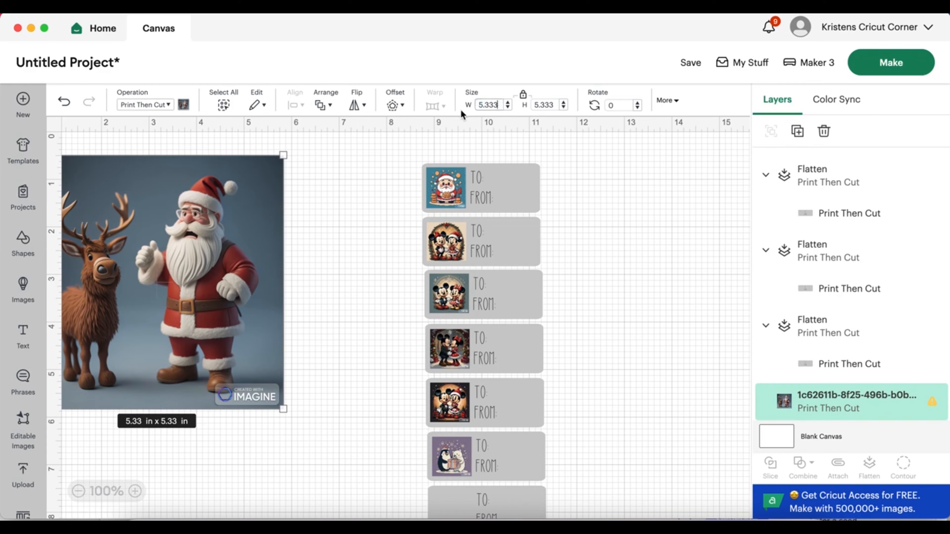
{"action": "type", "text": "0"}
{"action": "key", "text": "BackSpace"}
{"action": "key", "text": "BackSpace"}
{"action": "key", "text": "BackSpace"}
{"action": "key", "text": "BackSpace"}
{"action": "key", "text": "BackSpace"}
{"action": "key", "text": "BackSpace"}
{"action": "type", "text": "0.83"}
{"action": "key", "text": "Return"}
Place the Santa and reindeer image in front on the seventh tag and clear the leftover space beside the column.
{"action": "left_click_drag", "start_coordinate": [68, 176], "coordinate": [507, 516]}
{"action": "right_click", "coordinate": [388, 415]}
{"action": "left_click", "coordinate": [415, 262]}
{"action": "left_click", "coordinate": [311, 356]}
{"action": "key", "text": "BackSpace"}
{"action": "scroll", "coordinate": [418, 417], "scroll_direction": "down", "scroll_amount": 2}
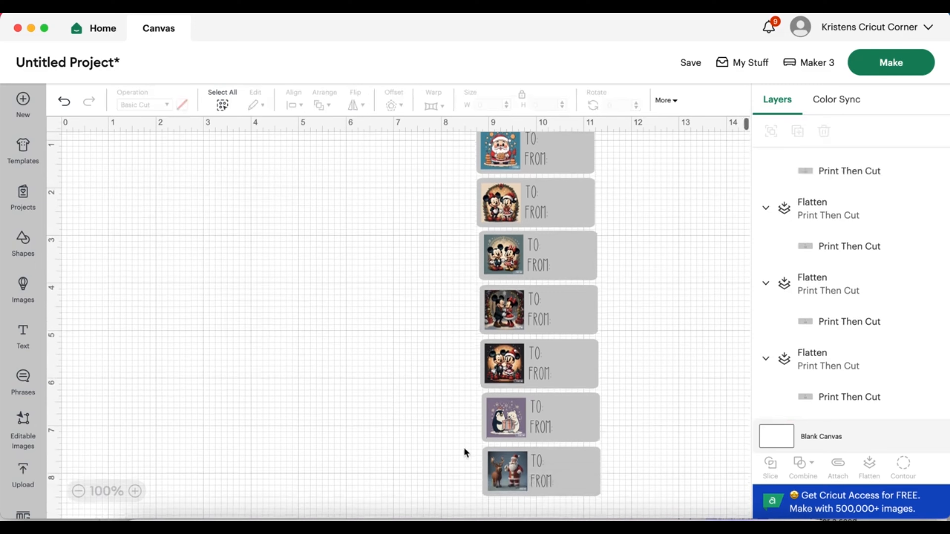
Duplicate the full column of seven tags as one attached set and place it directly to the left of the original.
{"action": "left_click_drag", "start_coordinate": [585, 505], "coordinate": [470, 113]}
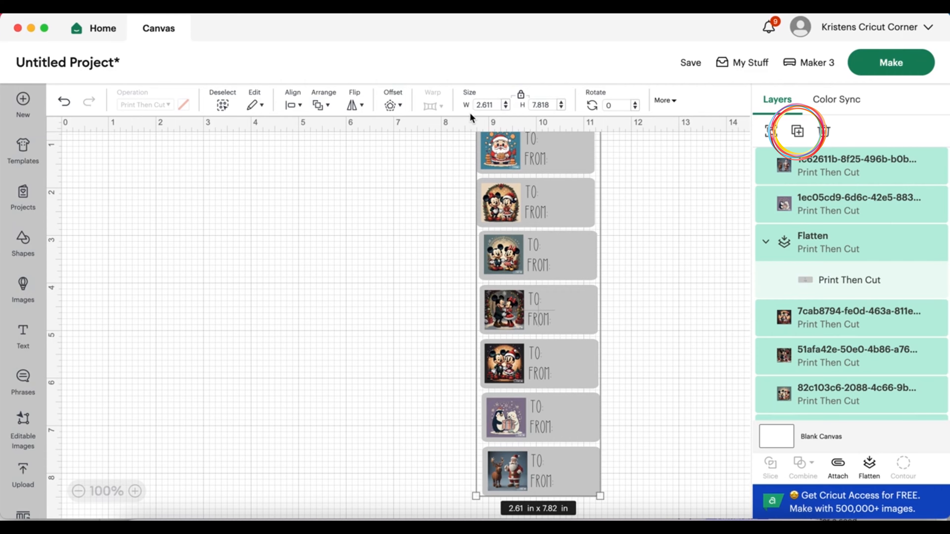
{"action": "left_click", "coordinate": [798, 132]}
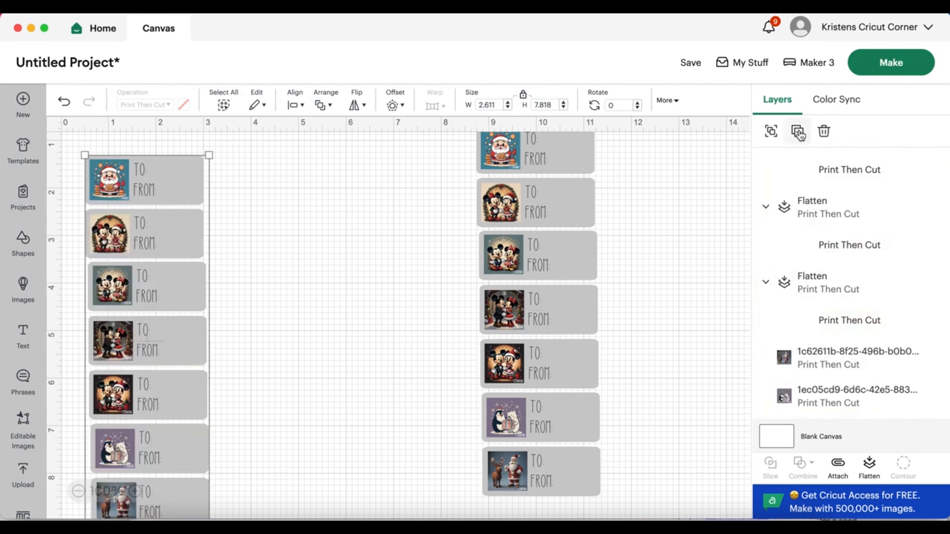
{"action": "left_click", "coordinate": [841, 464]}
{"action": "left_click_drag", "start_coordinate": [144, 436], "coordinate": [420, 404]}
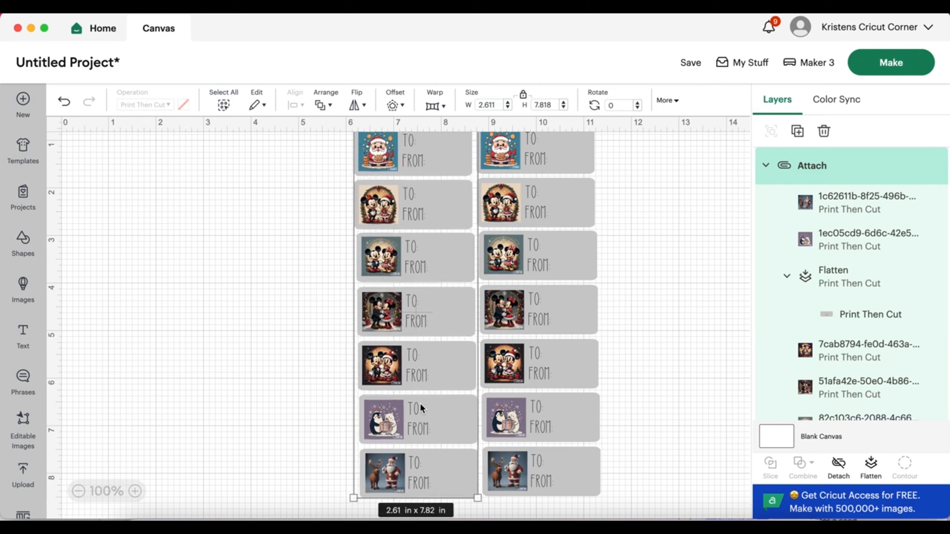
{"action": "left_click_drag", "start_coordinate": [619, 500], "coordinate": [410, 442]}
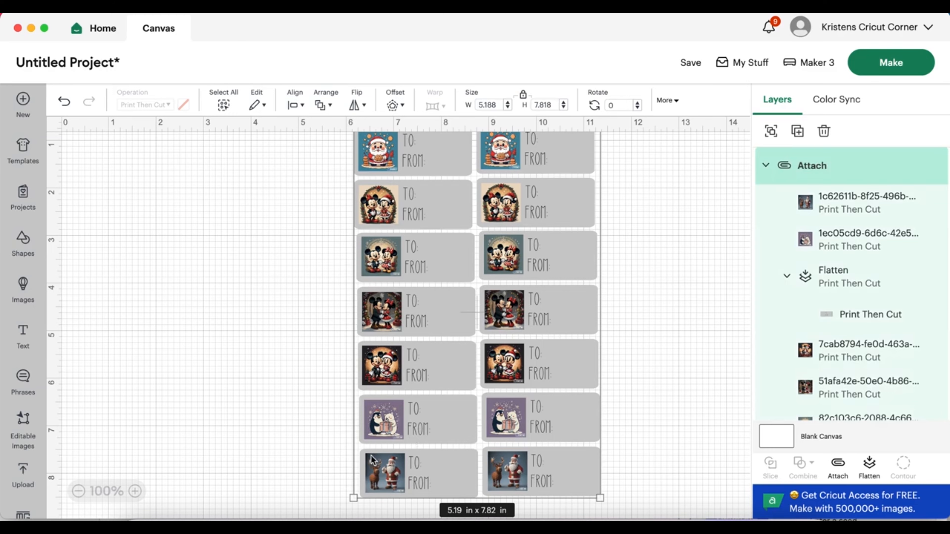
{"action": "left_click", "coordinate": [316, 466]}
{"action": "left_click", "coordinate": [426, 442]}
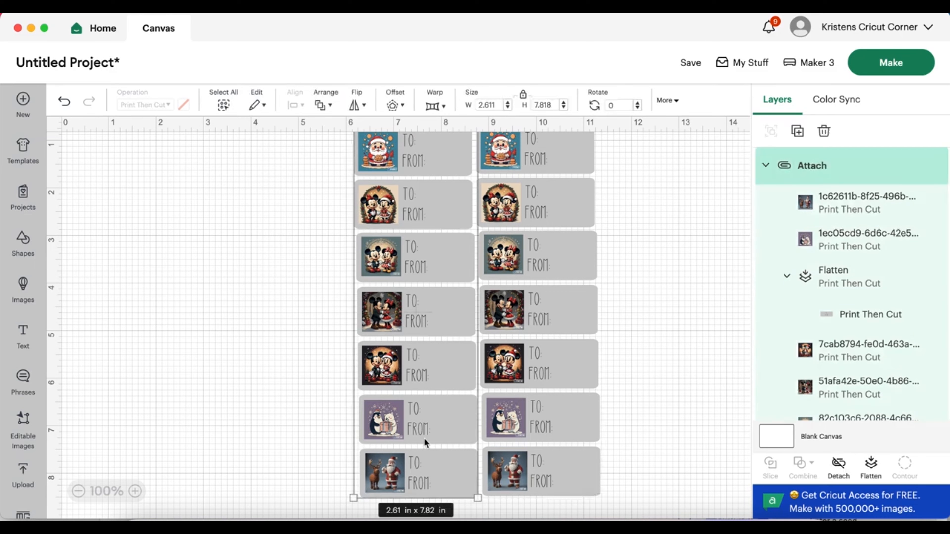
Duplicate the attached column of seven tags and place the copy beside the other two as a third column on the left.
{"action": "left_click", "coordinate": [796, 132]}
{"action": "left_click_drag", "start_coordinate": [165, 326], "coordinate": [285, 279]}
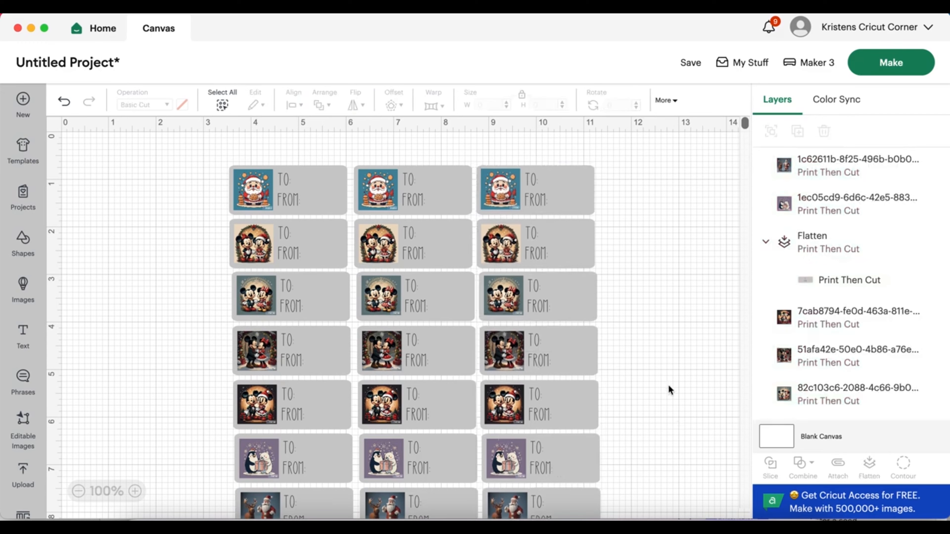
Close up the gaps between the three tag columns and attach them all as one set about 7.65 in wide.
{"action": "left_click_drag", "start_coordinate": [229, 150], "coordinate": [672, 520]}
{"action": "left_click", "coordinate": [837, 466]}
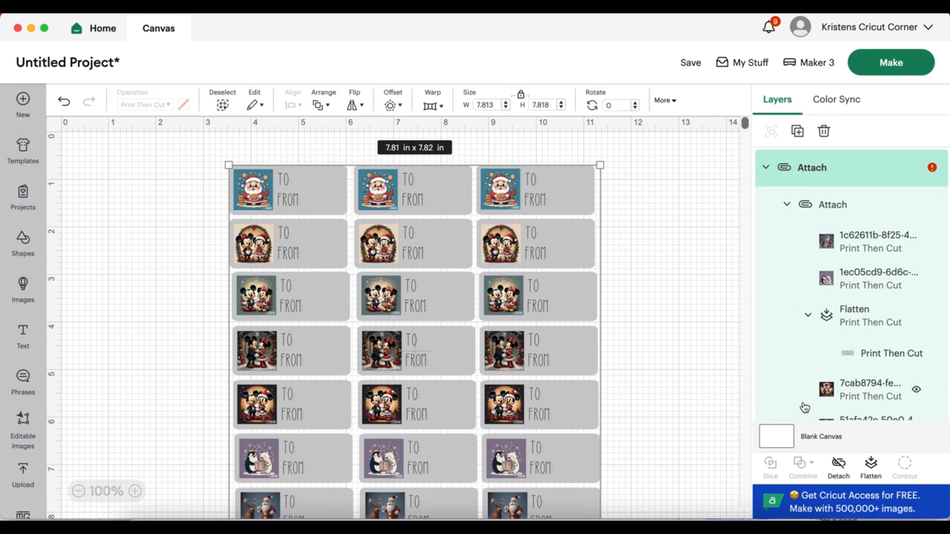
{"action": "left_click", "coordinate": [871, 466]}
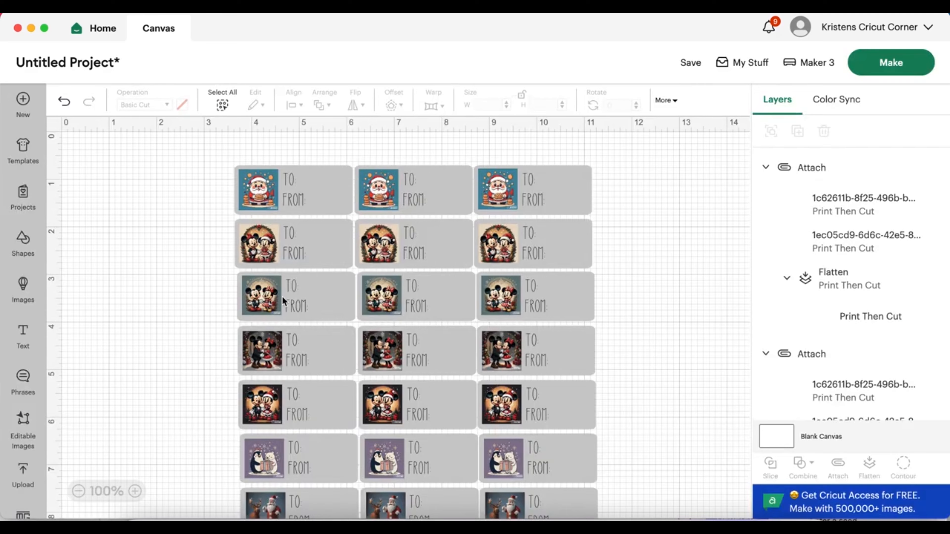
{"action": "left_click_drag", "start_coordinate": [236, 151], "coordinate": [502, 350]}
Auto-resize the attached tag sheet, repeating until it fits 8.5 x 11 in letter paper.
{"action": "left_click", "coordinate": [934, 169]}
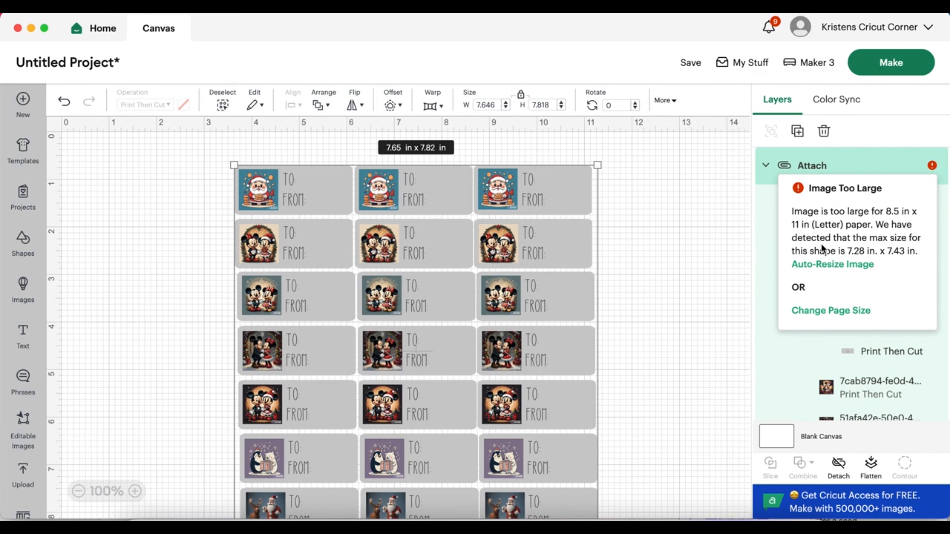
{"action": "left_click", "coordinate": [861, 265]}
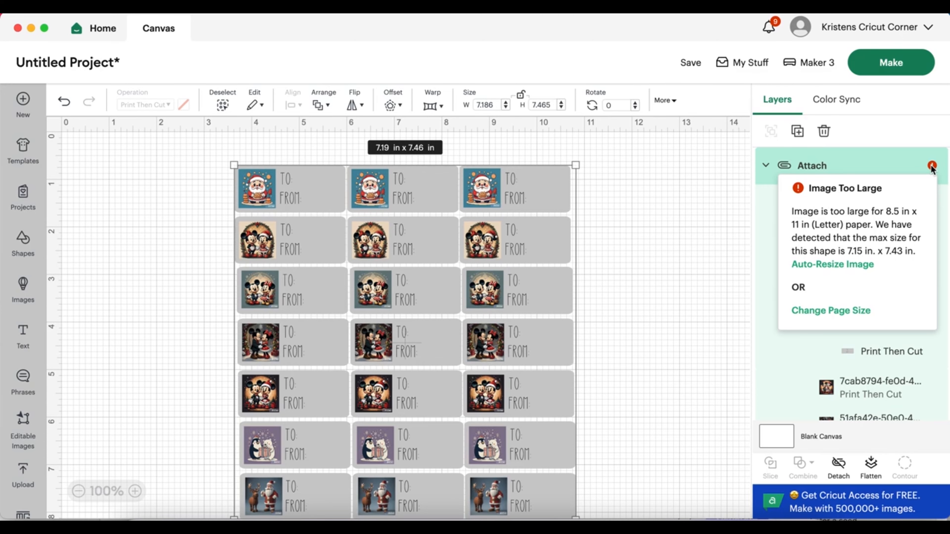
{"action": "left_click", "coordinate": [854, 265]}
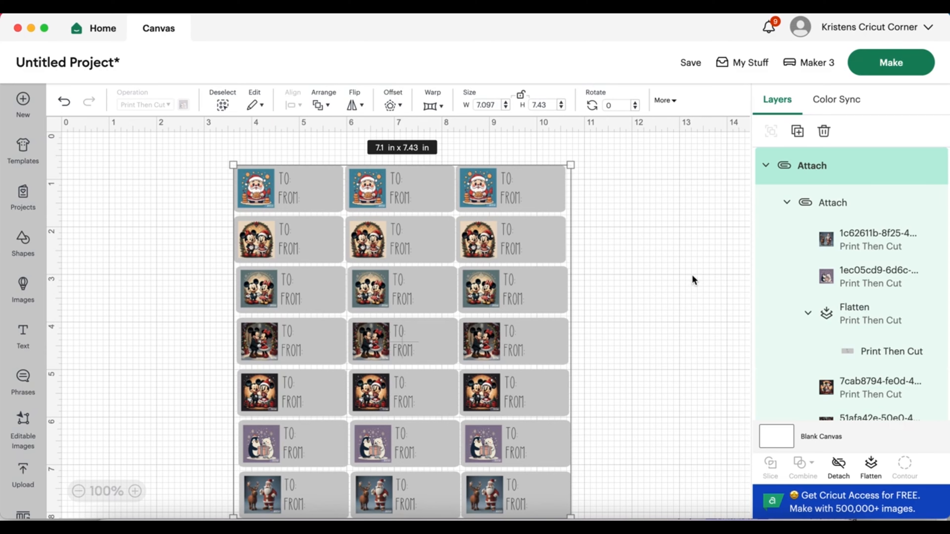
{"action": "scroll", "coordinate": [693, 276], "scroll_direction": "down", "scroll_amount": 3}
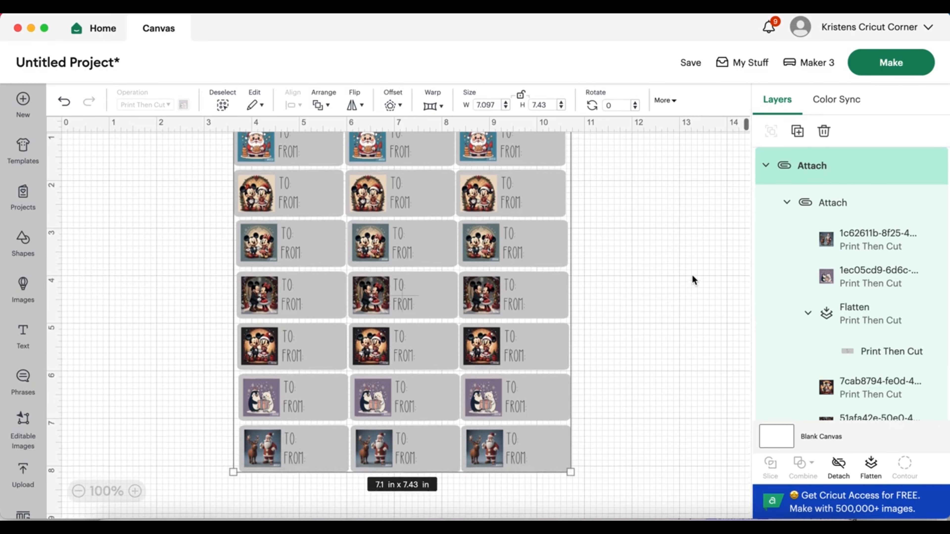
Prepare the project for making and check the tag sheet's layout on the mat.
{"action": "left_click", "coordinate": [892, 62]}
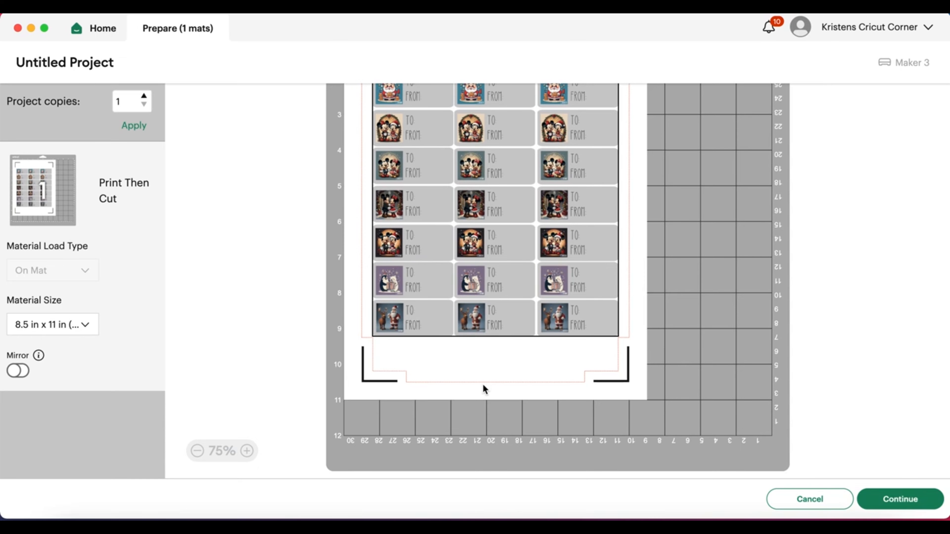
{"action": "scroll", "coordinate": [710, 309], "scroll_direction": "up", "scroll_amount": 5}
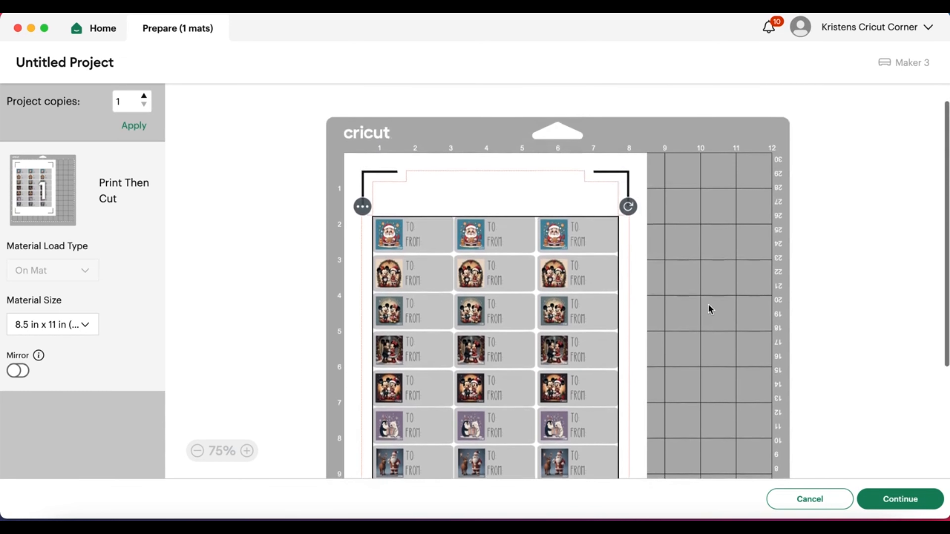
{"action": "scroll", "coordinate": [709, 306], "scroll_direction": "down", "scroll_amount": 2}
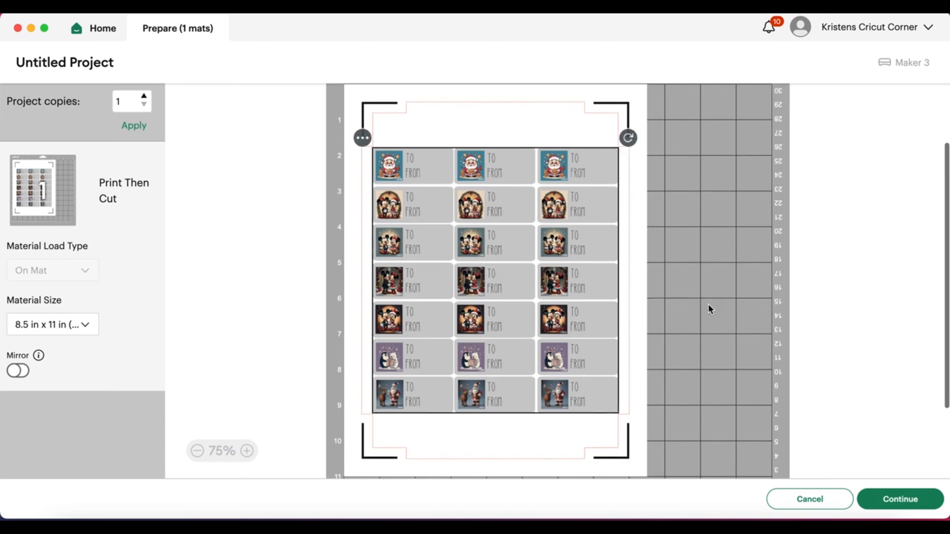
Continue to the print setup for the letter-size sheet and turn off Add Bleed.
{"action": "left_click", "coordinate": [913, 504]}
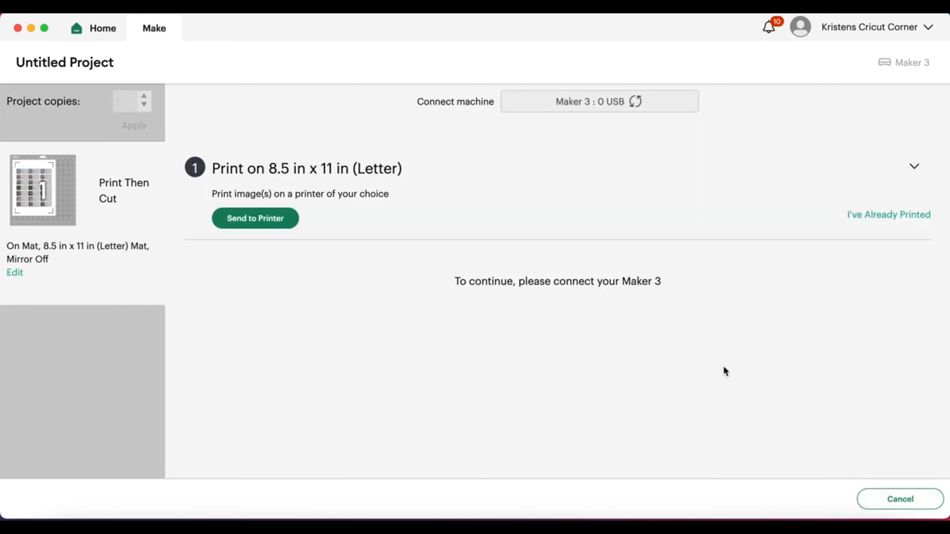
{"action": "left_click", "coordinate": [257, 225]}
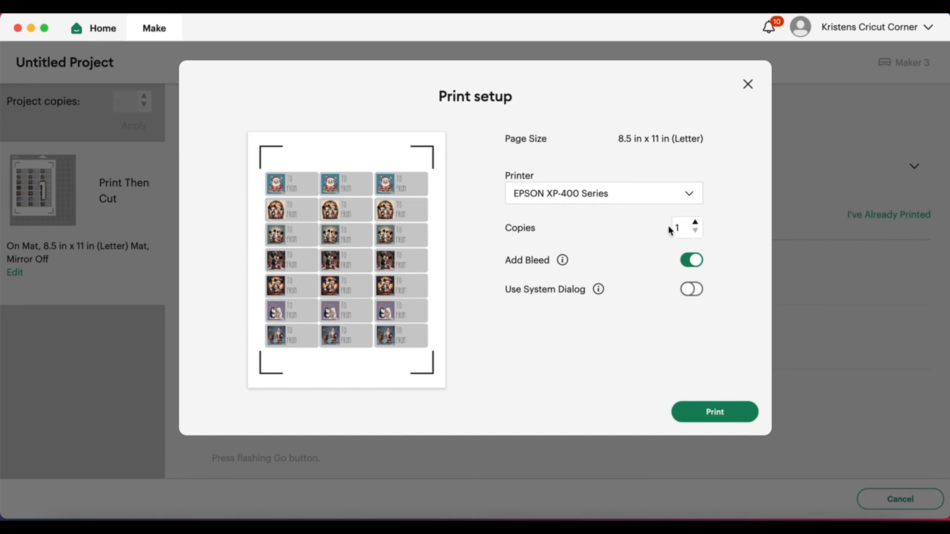
{"action": "left_click", "coordinate": [694, 265]}
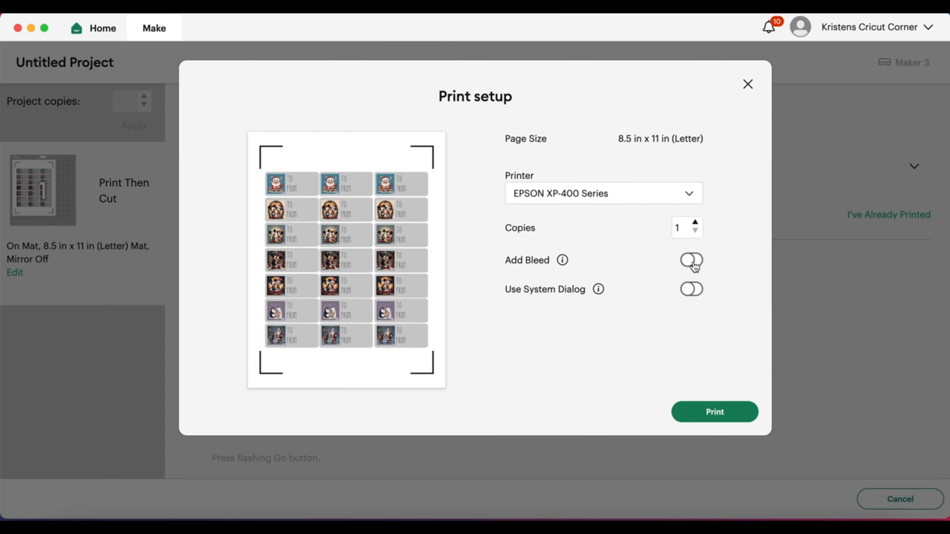